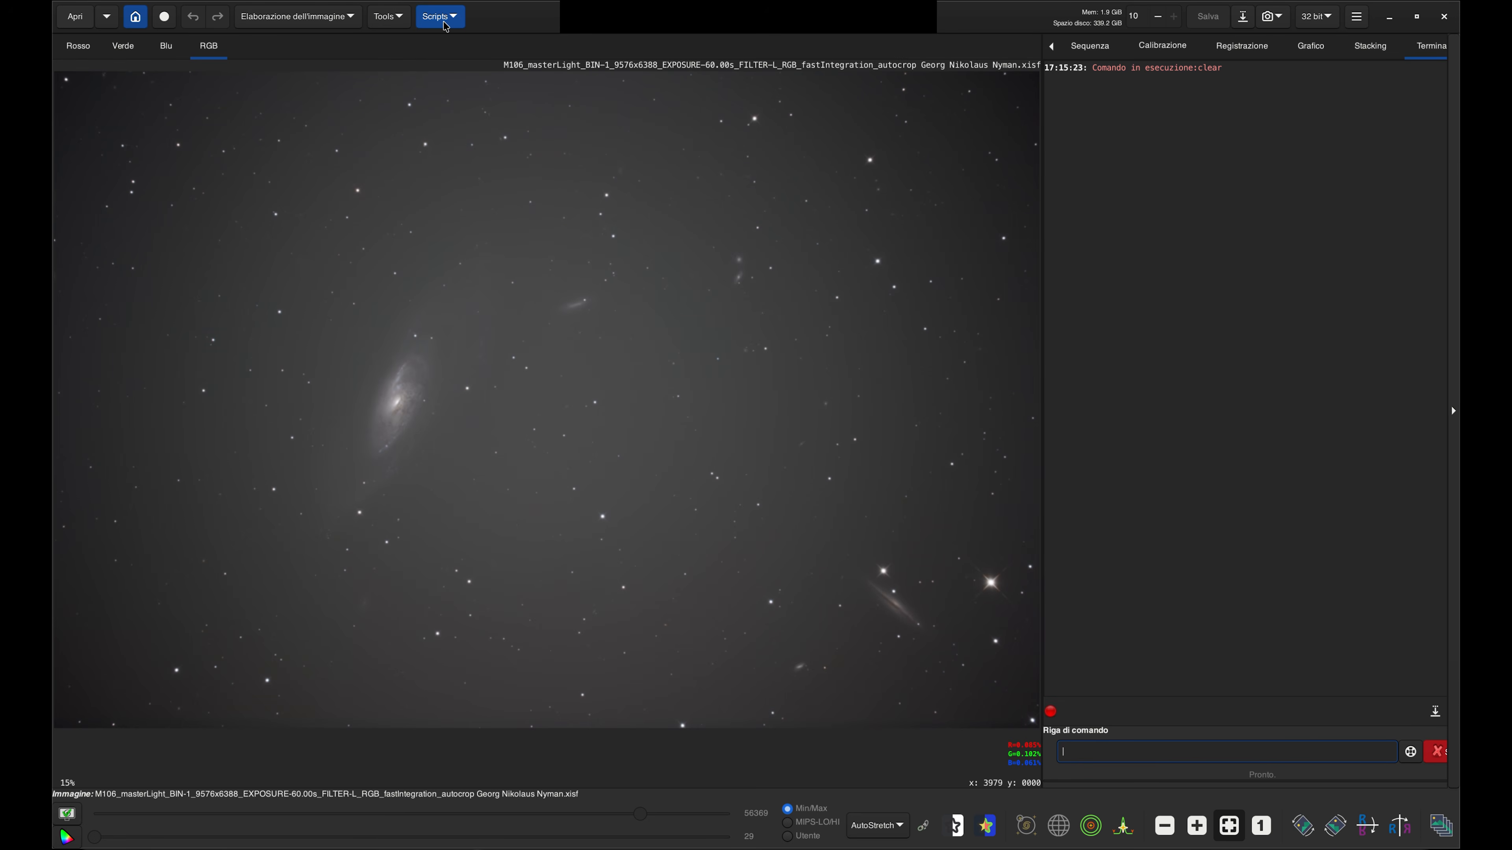
# Launch the SyQon Parallax script and zoom into the loaded M106 image to inspect it
pyautogui.click(440, 16)
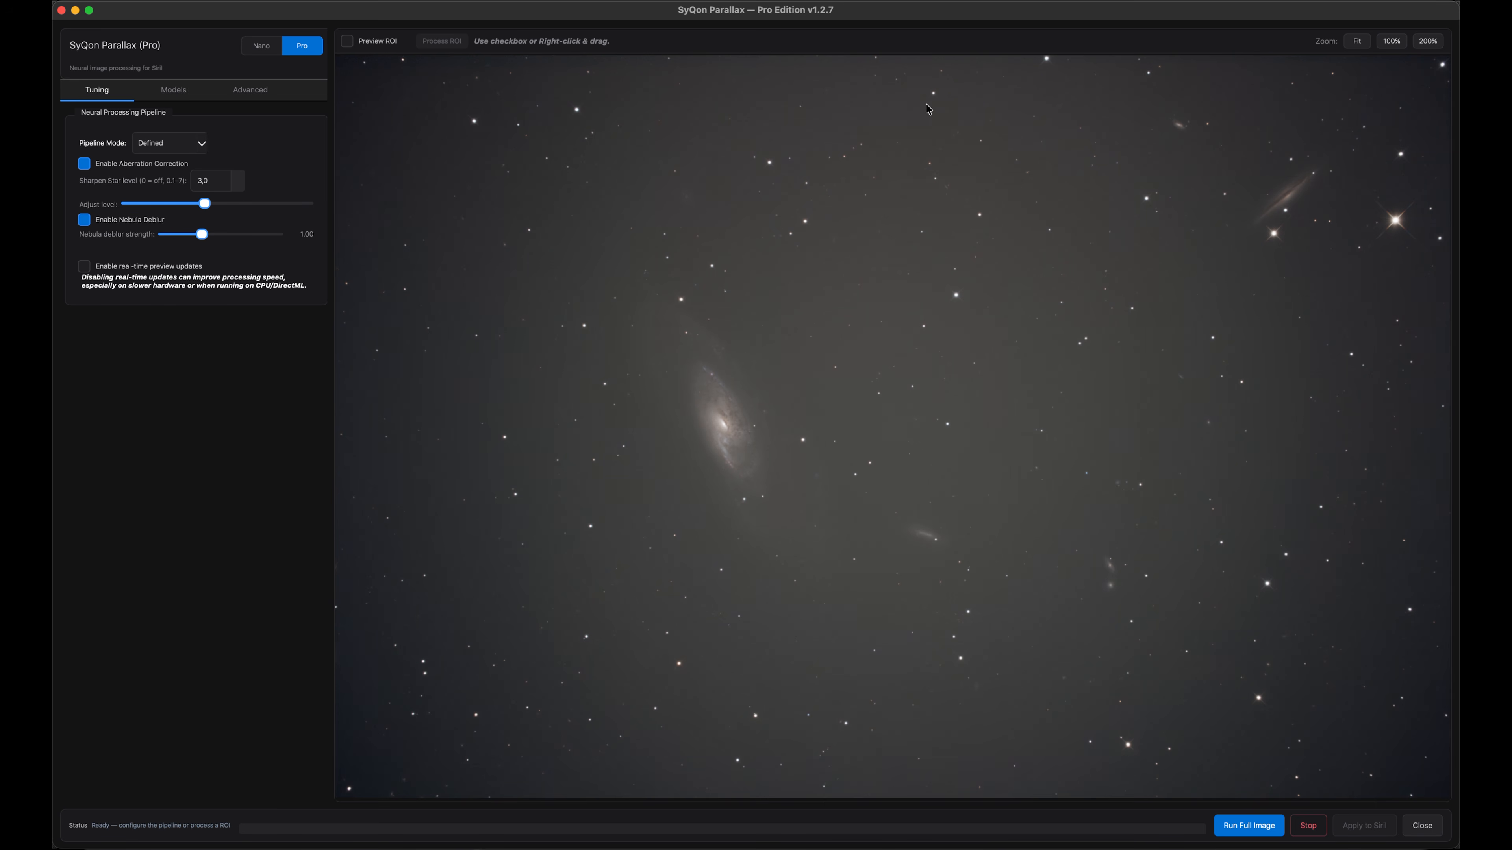
pyautogui.scroll(8, 759, 383)
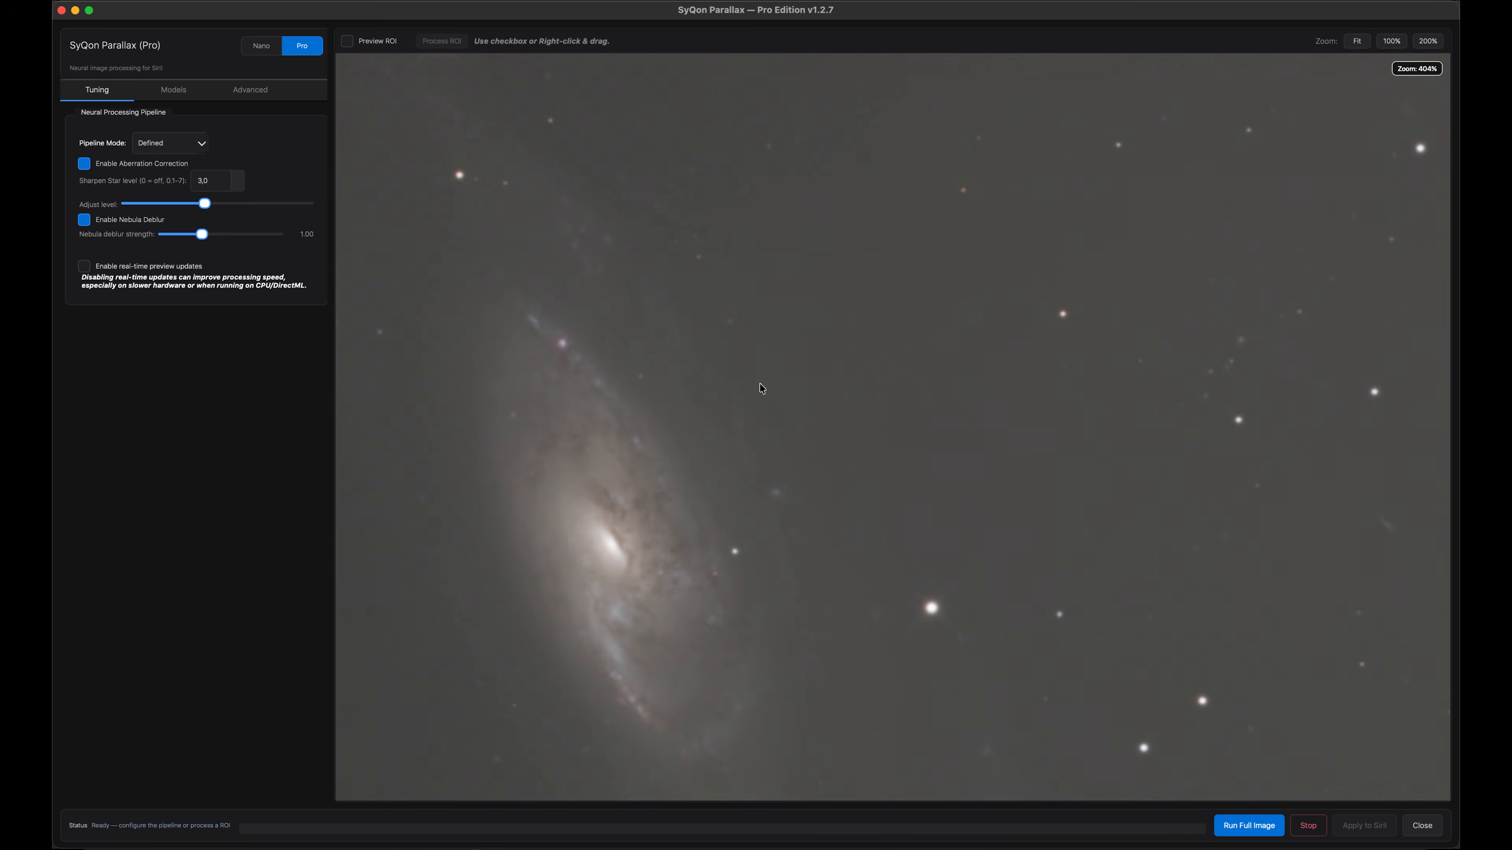
pyautogui.scroll(-8, 759, 383)
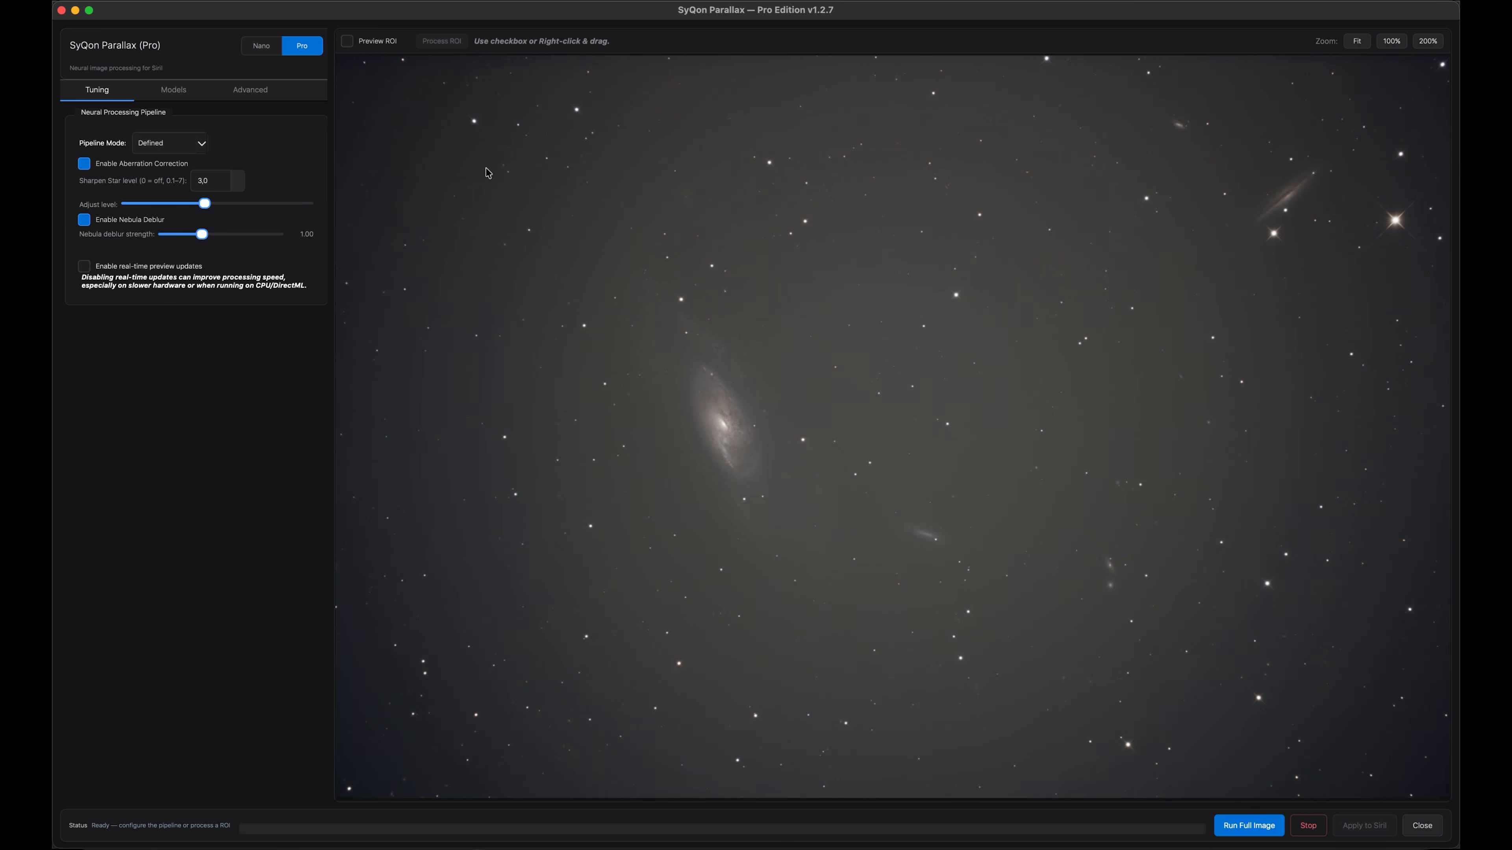
pyautogui.scroll(12, 374, 63)
pyautogui.scroll(-2, 373, 63)
pyautogui.moveTo(373, 70); pyautogui.dragTo(766, 417)
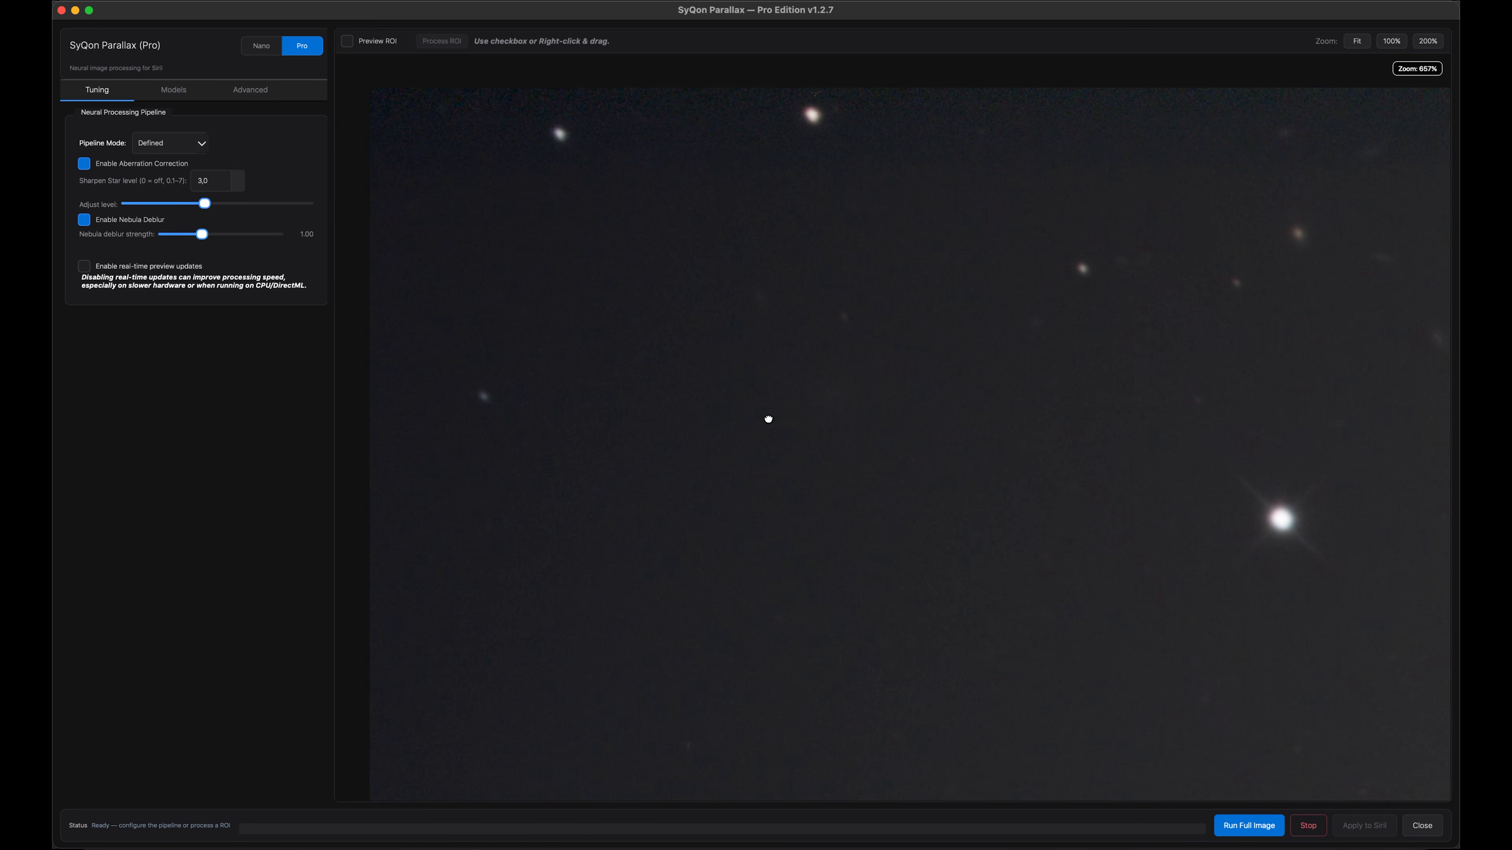
pyautogui.scroll(-10, 766, 413)
# Examine the advanced tiling geometry and batch size settings
pyautogui.click(250, 90)
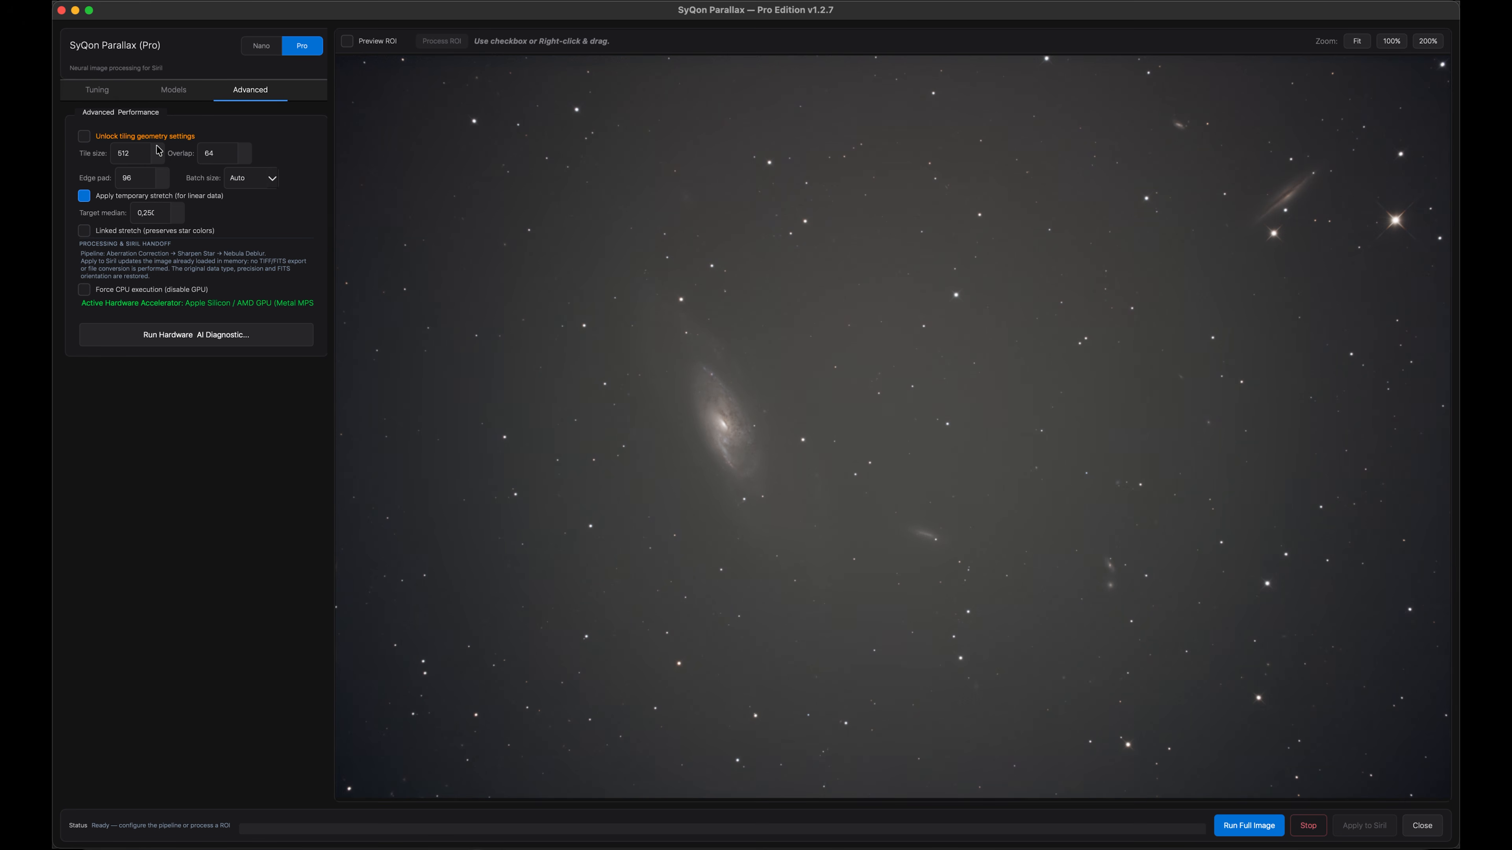
pyautogui.click(84, 137)
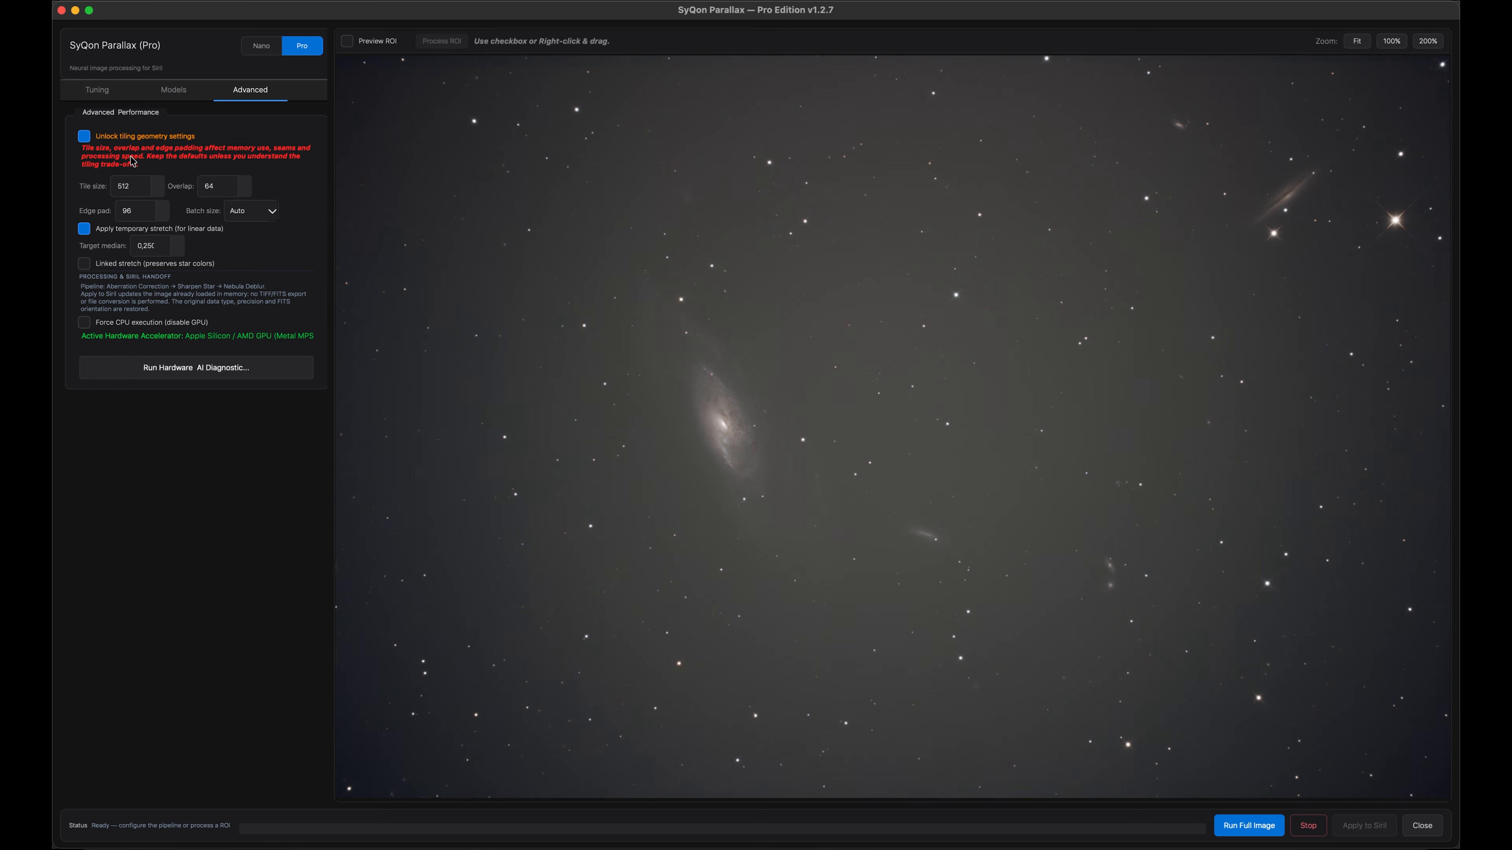
pyautogui.click(158, 180)
pyautogui.click(158, 191)
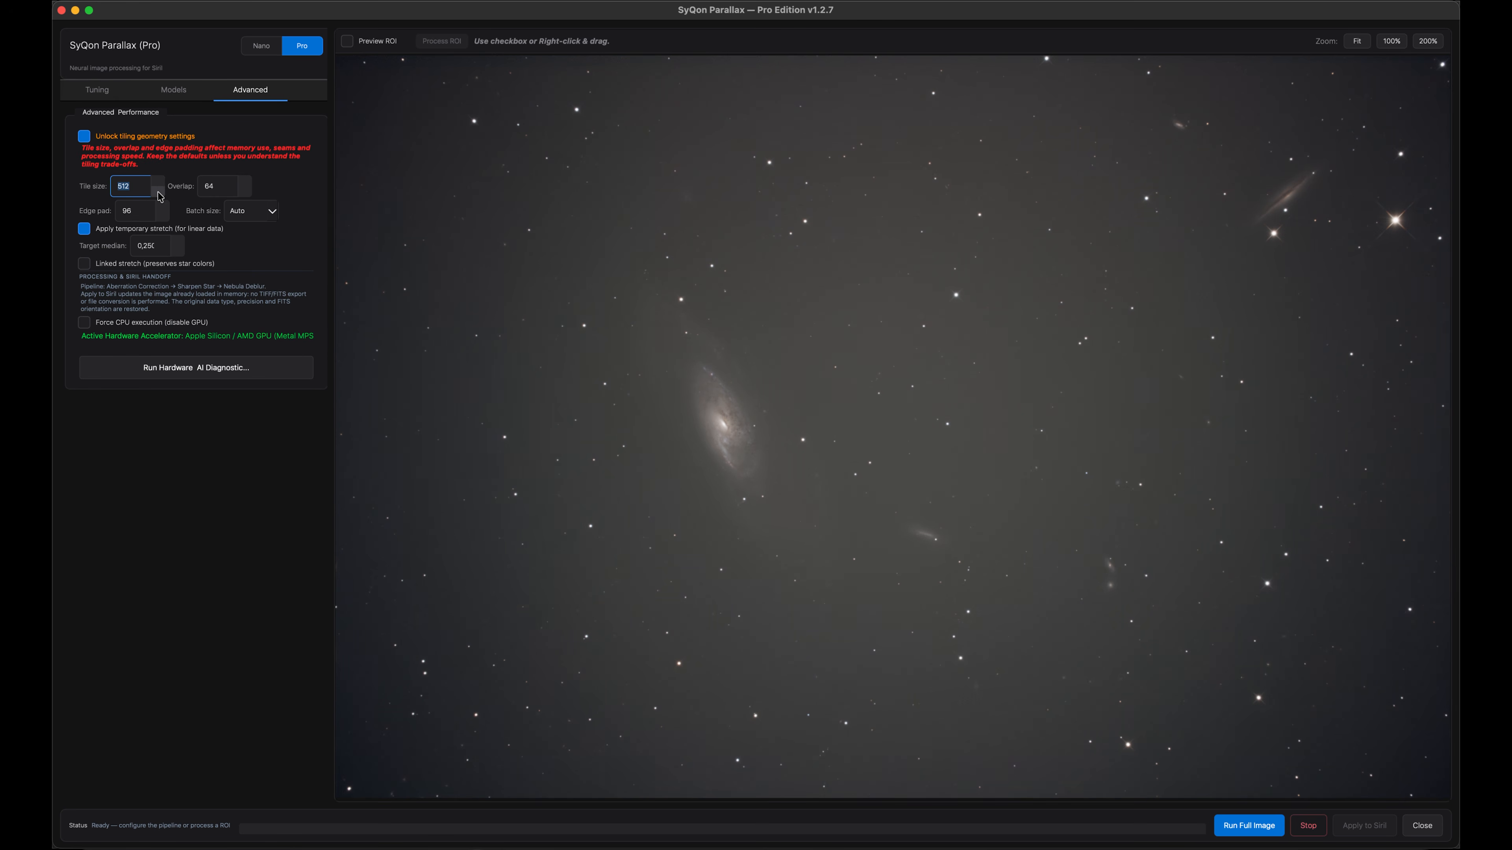
pyautogui.click(82, 136)
pyautogui.click(244, 181)
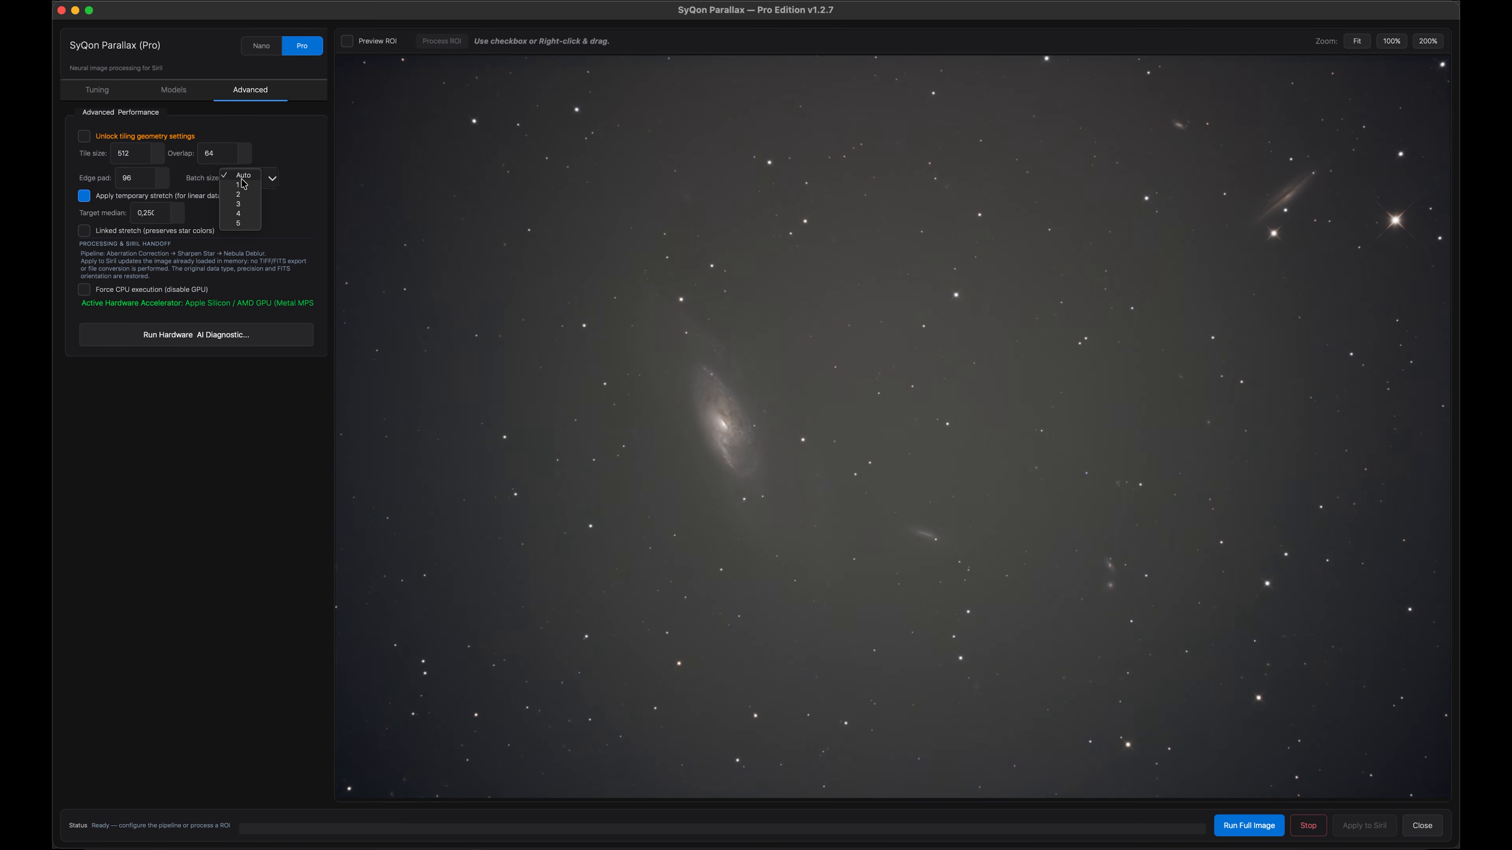
pyautogui.click(268, 175)
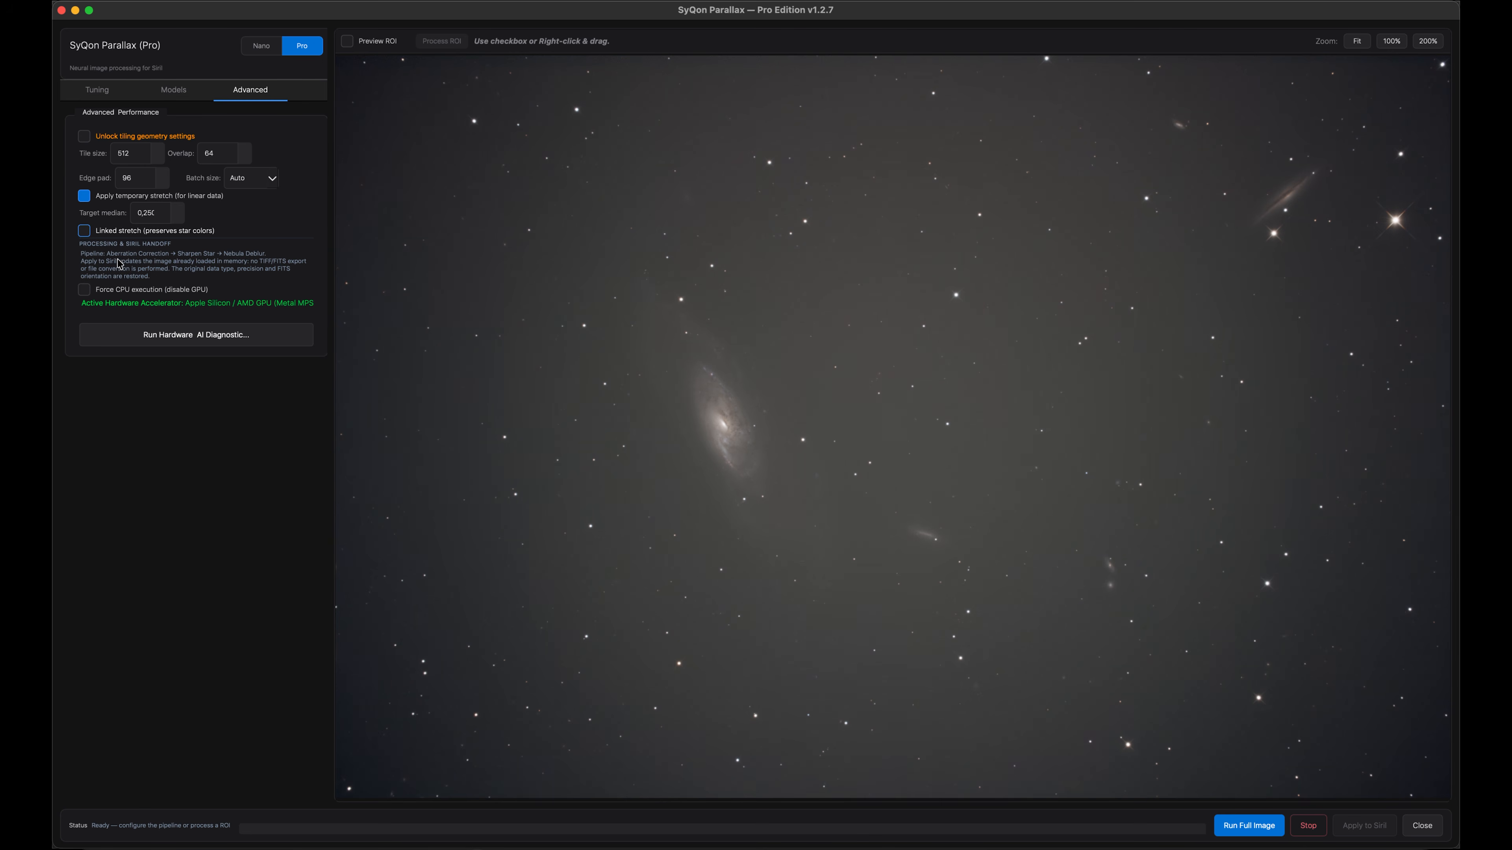
# Run the hardware AI diagnostic tests, review the log, and close the diagnostic window
pyautogui.click(202, 337)
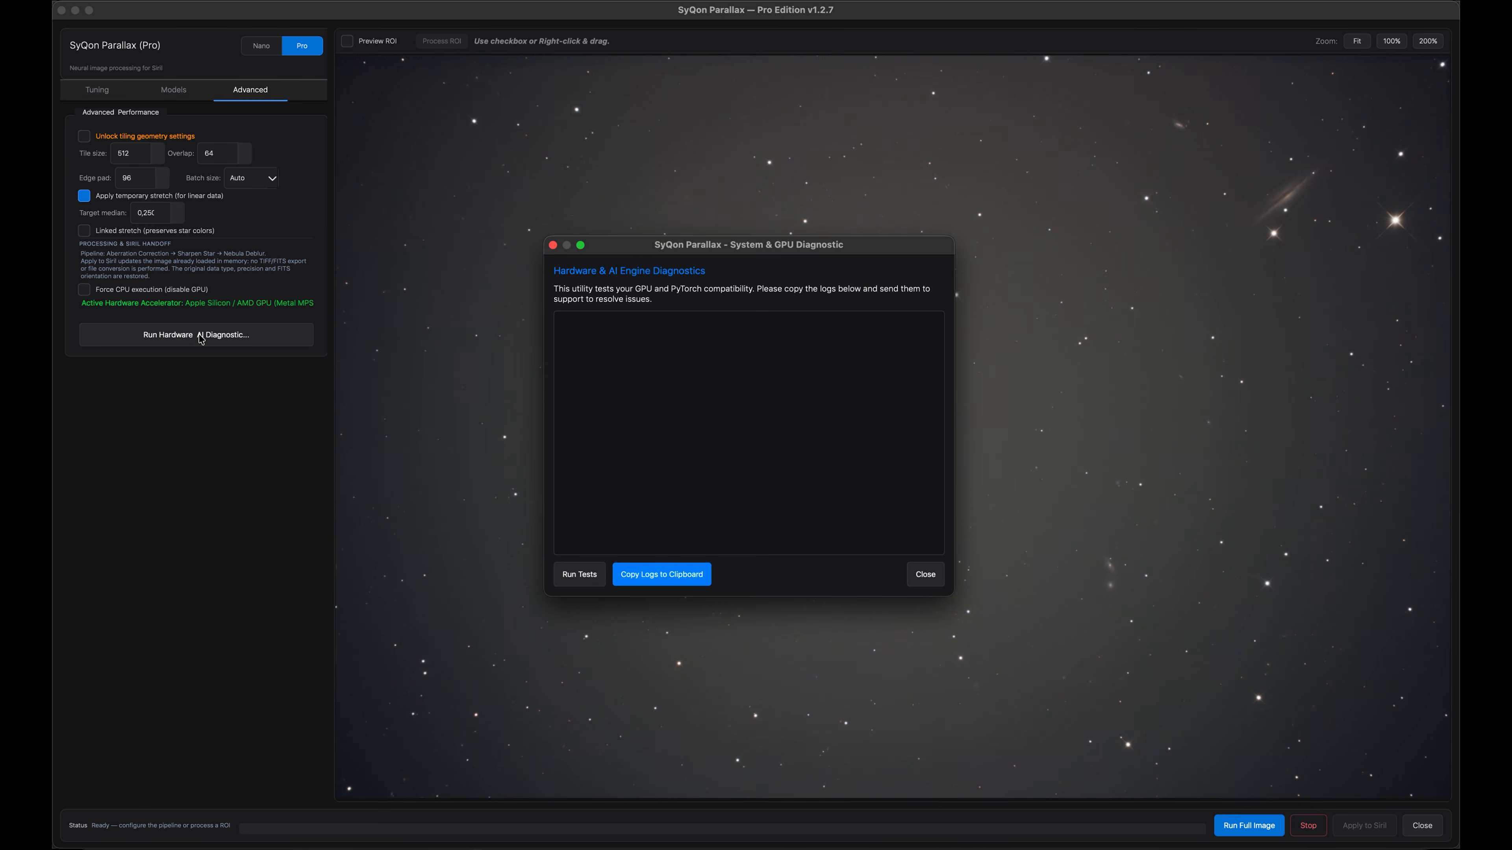
pyautogui.click(579, 576)
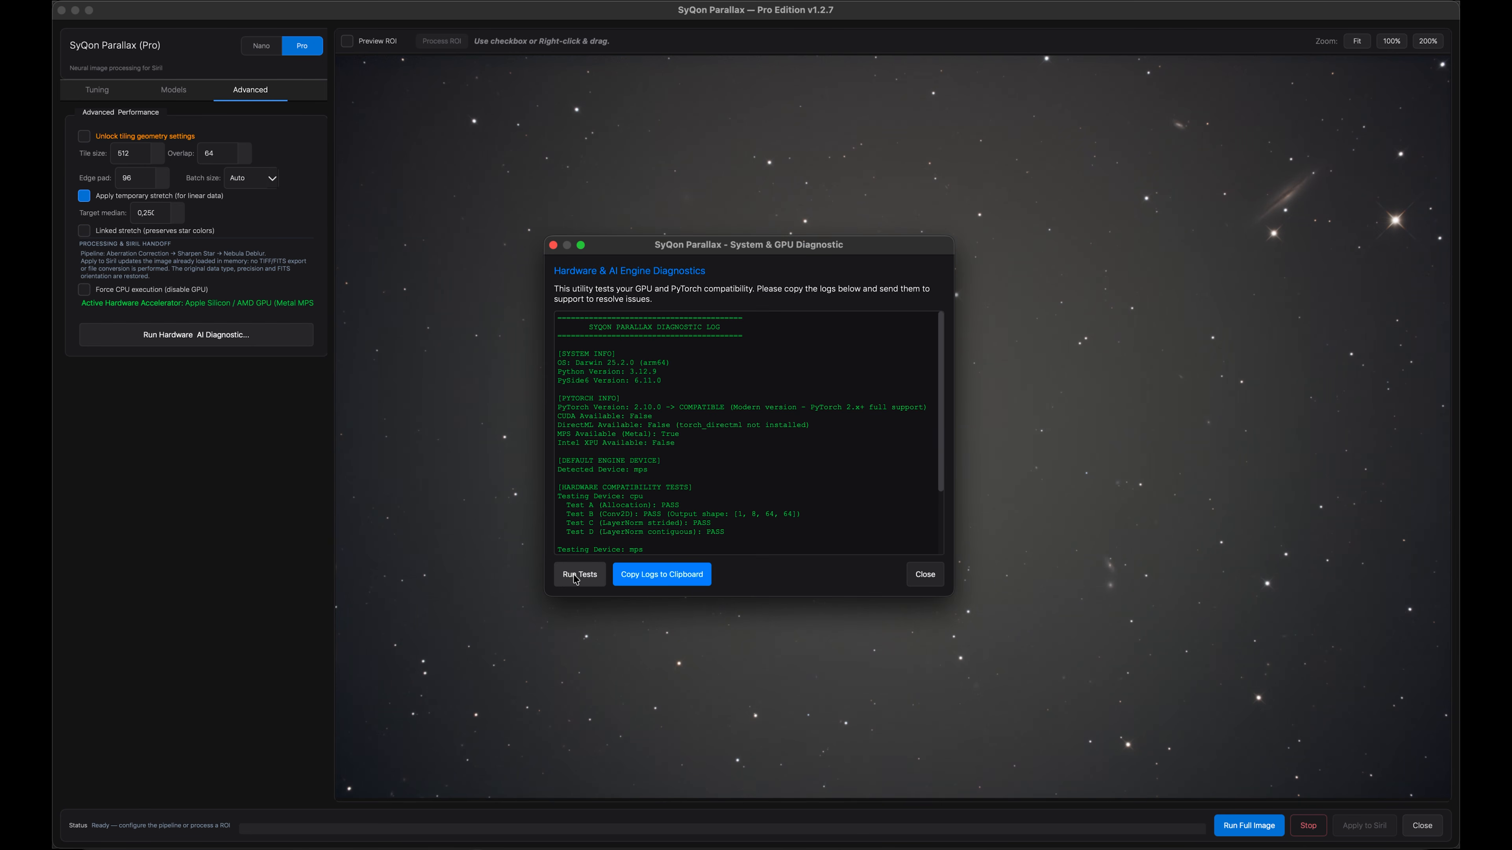
pyautogui.scroll(-3, 643, 378)
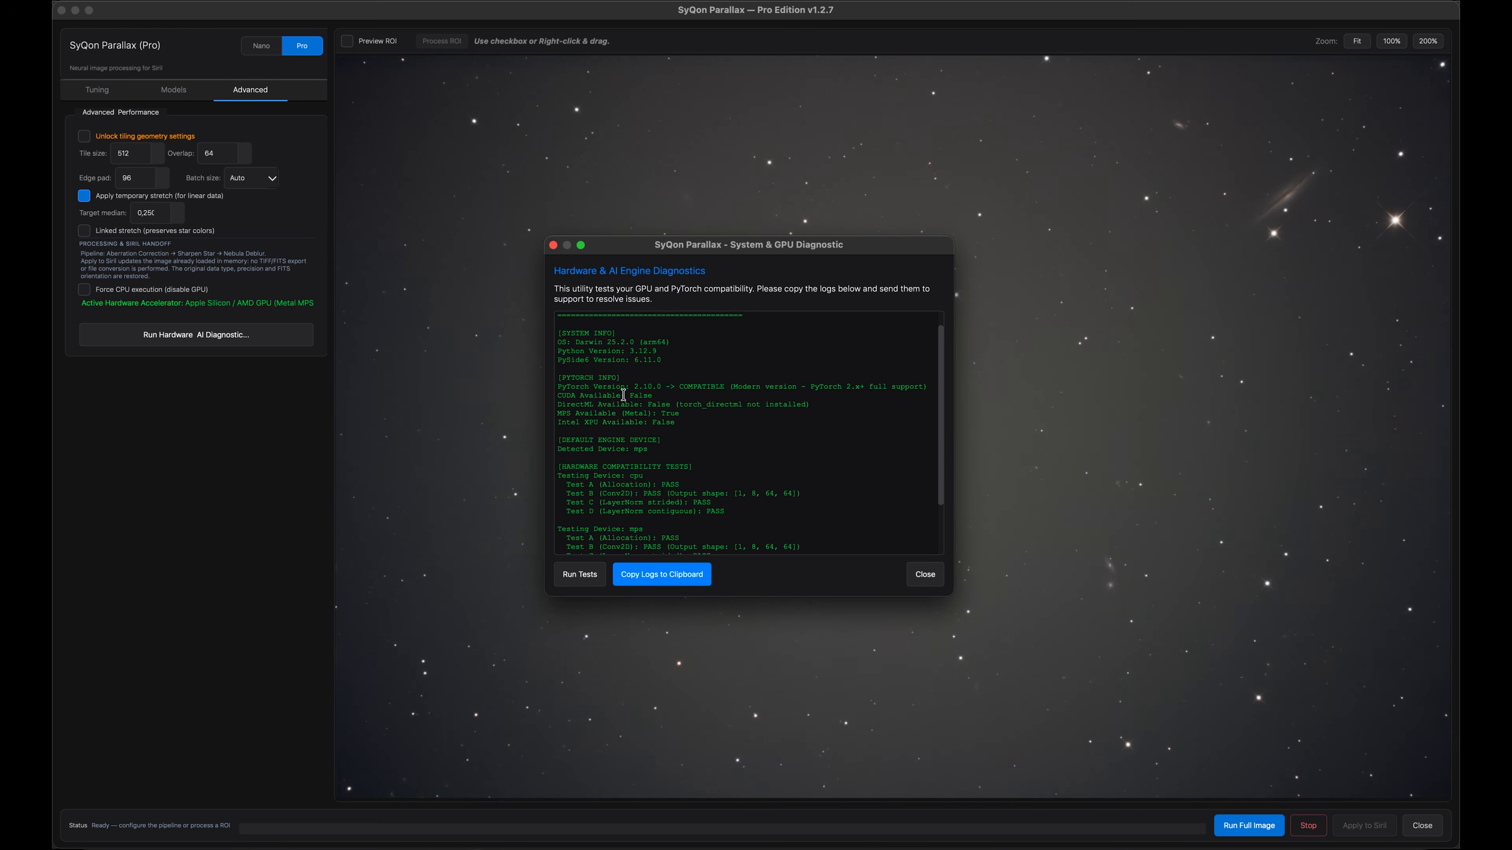
pyautogui.scroll(3, 708, 380)
pyautogui.scroll(-3, 682, 449)
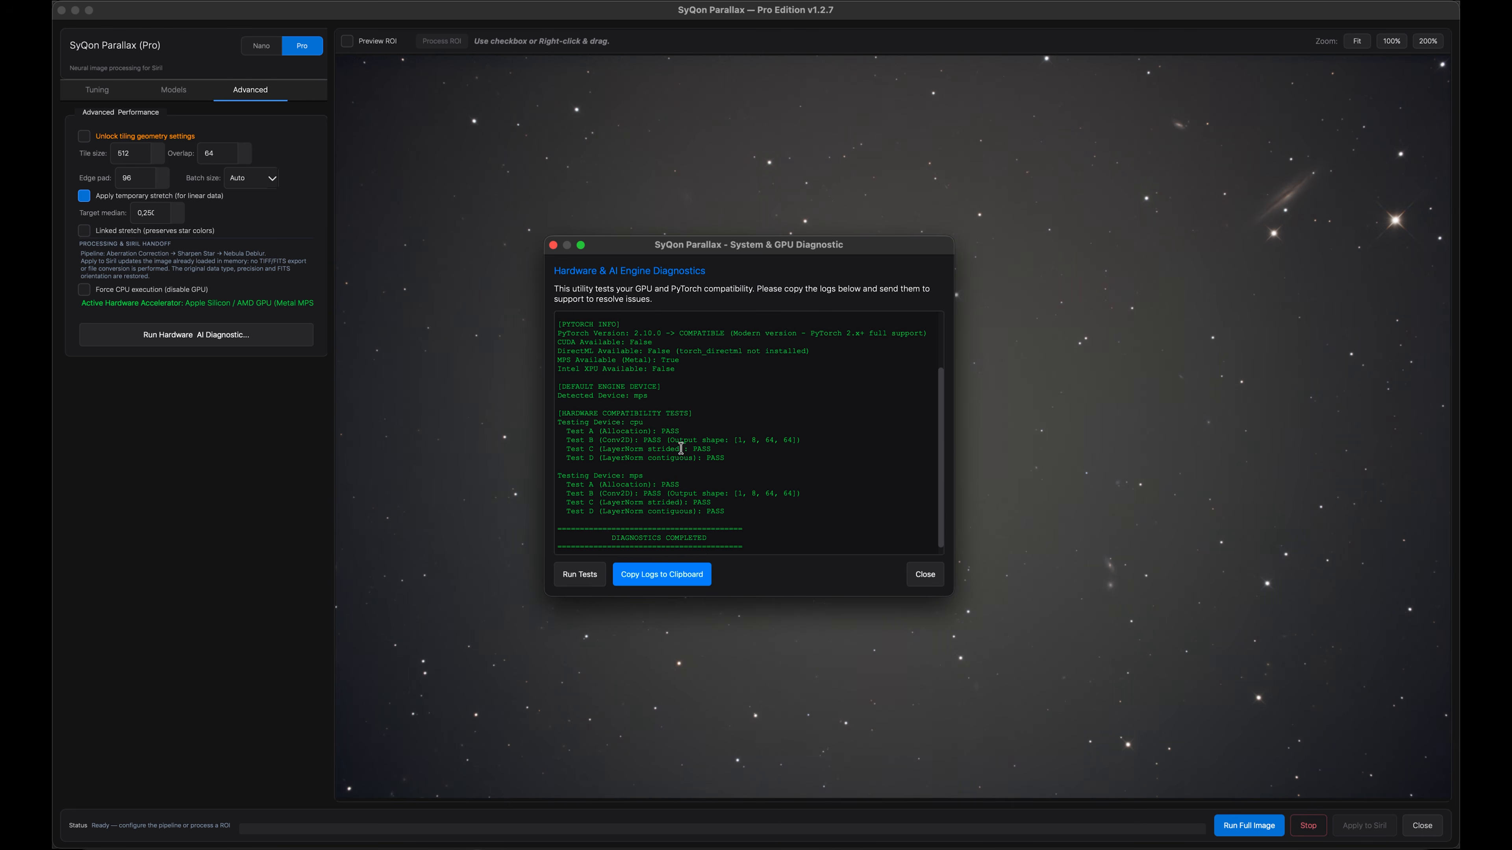
pyautogui.scroll(3, 681, 449)
pyautogui.scroll(-3, 682, 449)
pyautogui.moveTo(751, 536); pyautogui.dragTo(683, 294)
pyautogui.click(683, 344)
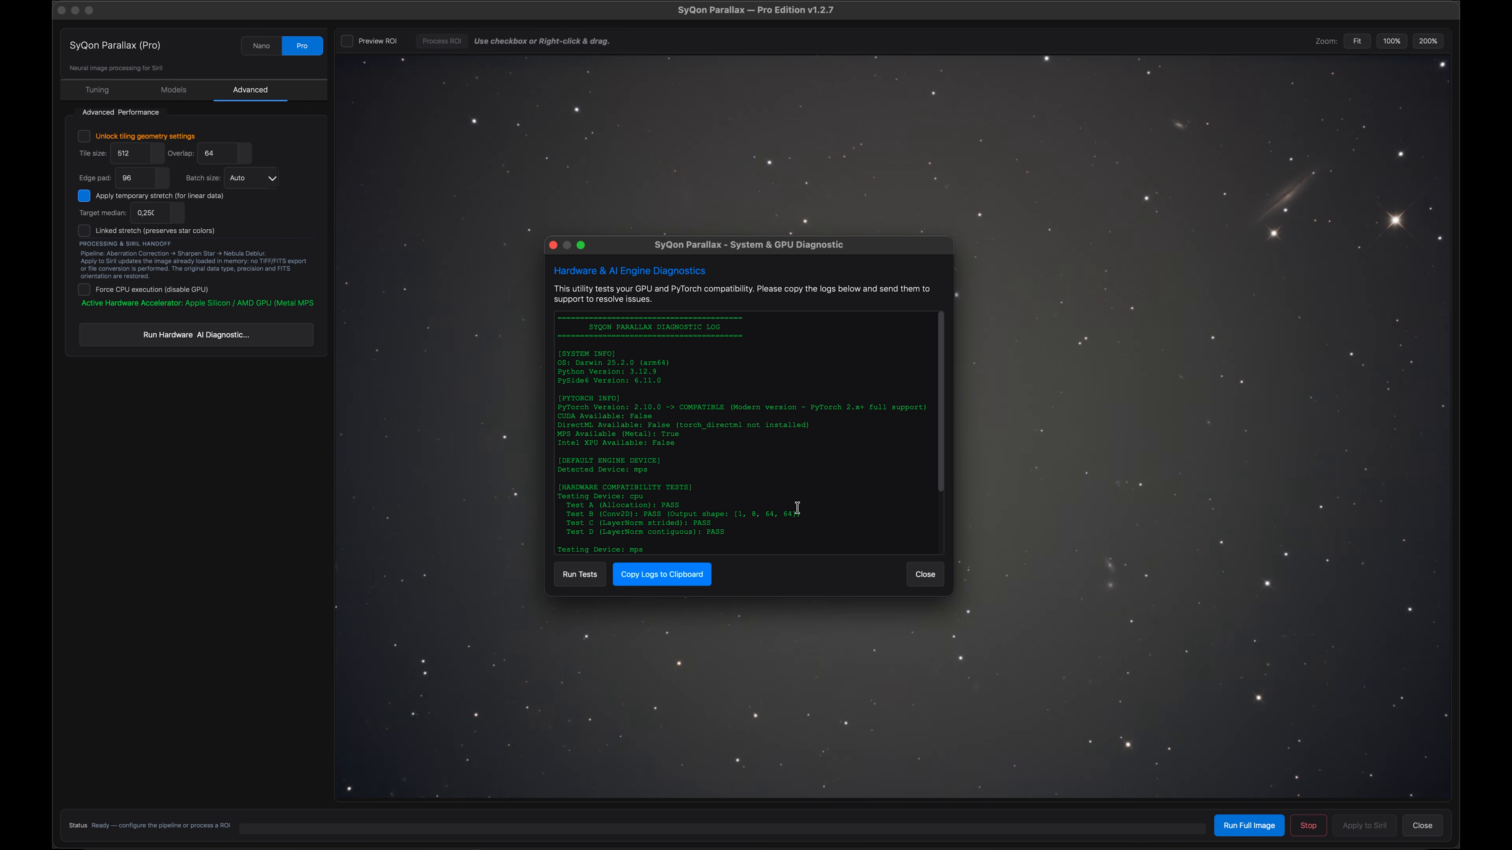
pyautogui.click(922, 573)
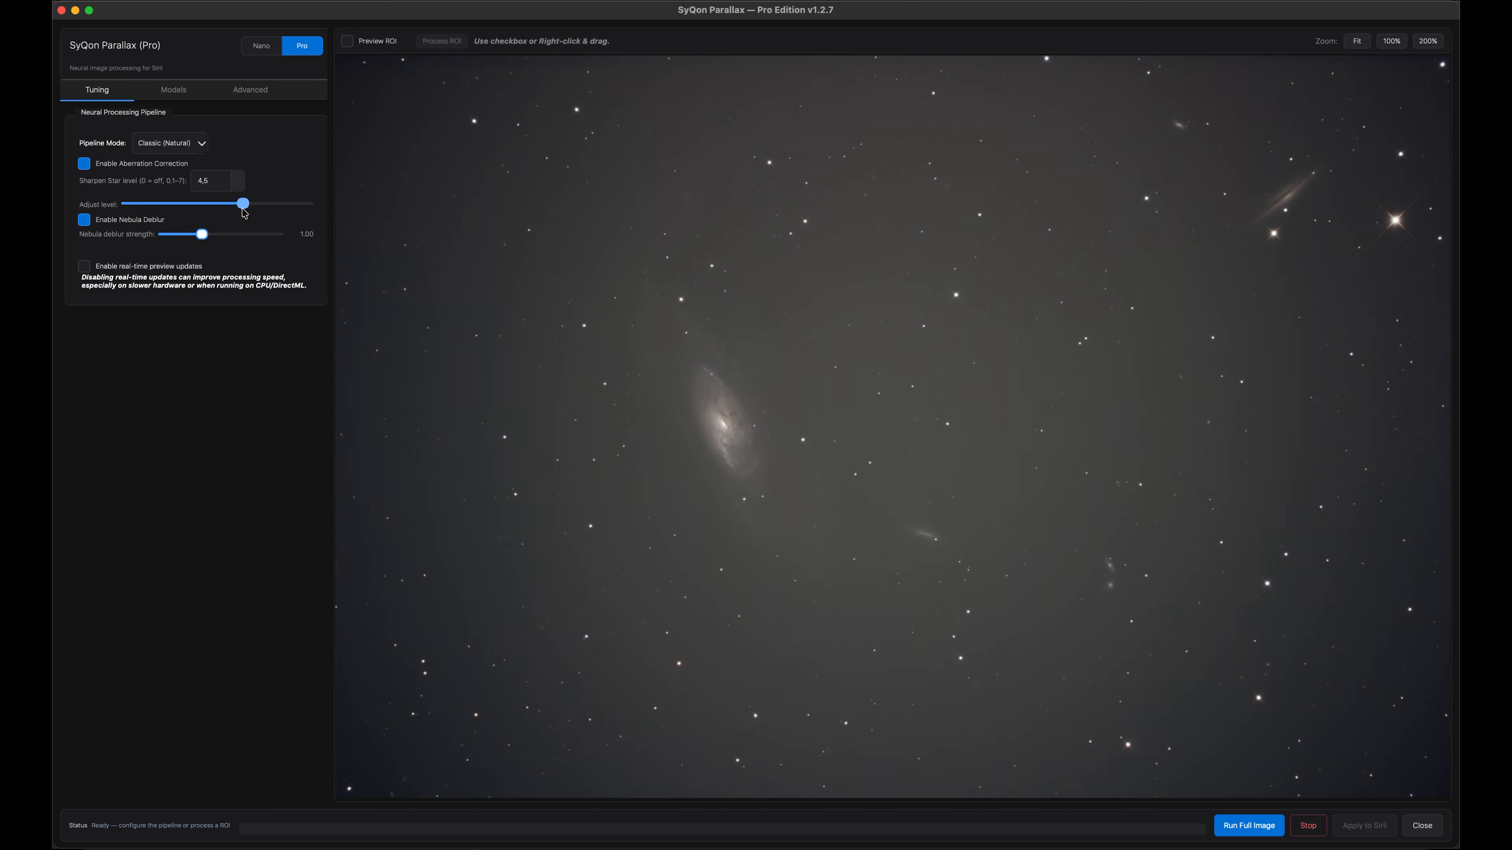
# Set the sharpen star level to 4.2 and start a full image run with live preview disabled
pyautogui.moveTo(243, 208); pyautogui.dragTo(235, 209)
pyautogui.click(84, 267)
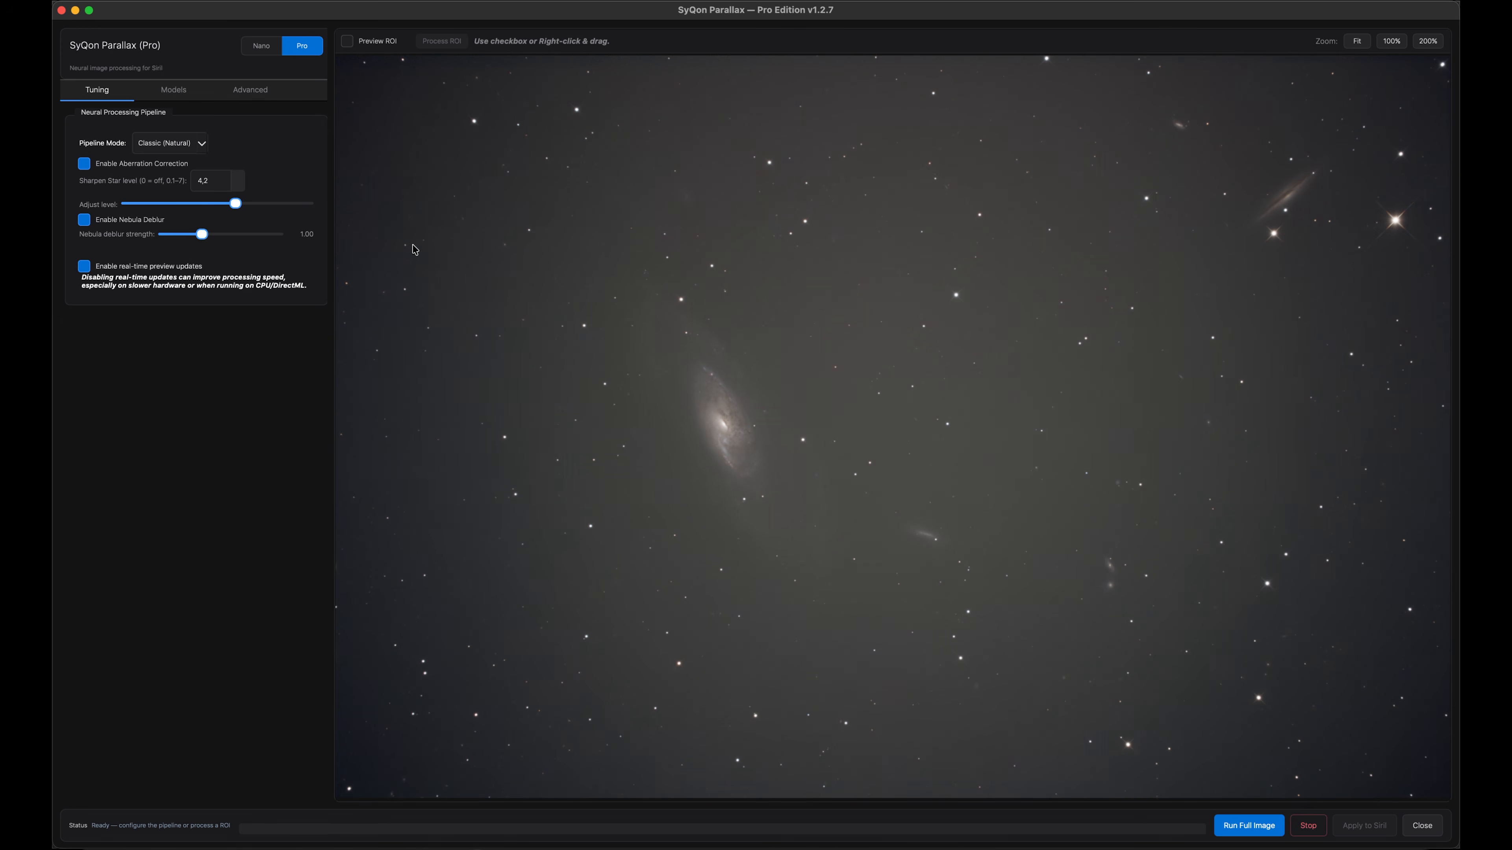
pyautogui.click(1249, 826)
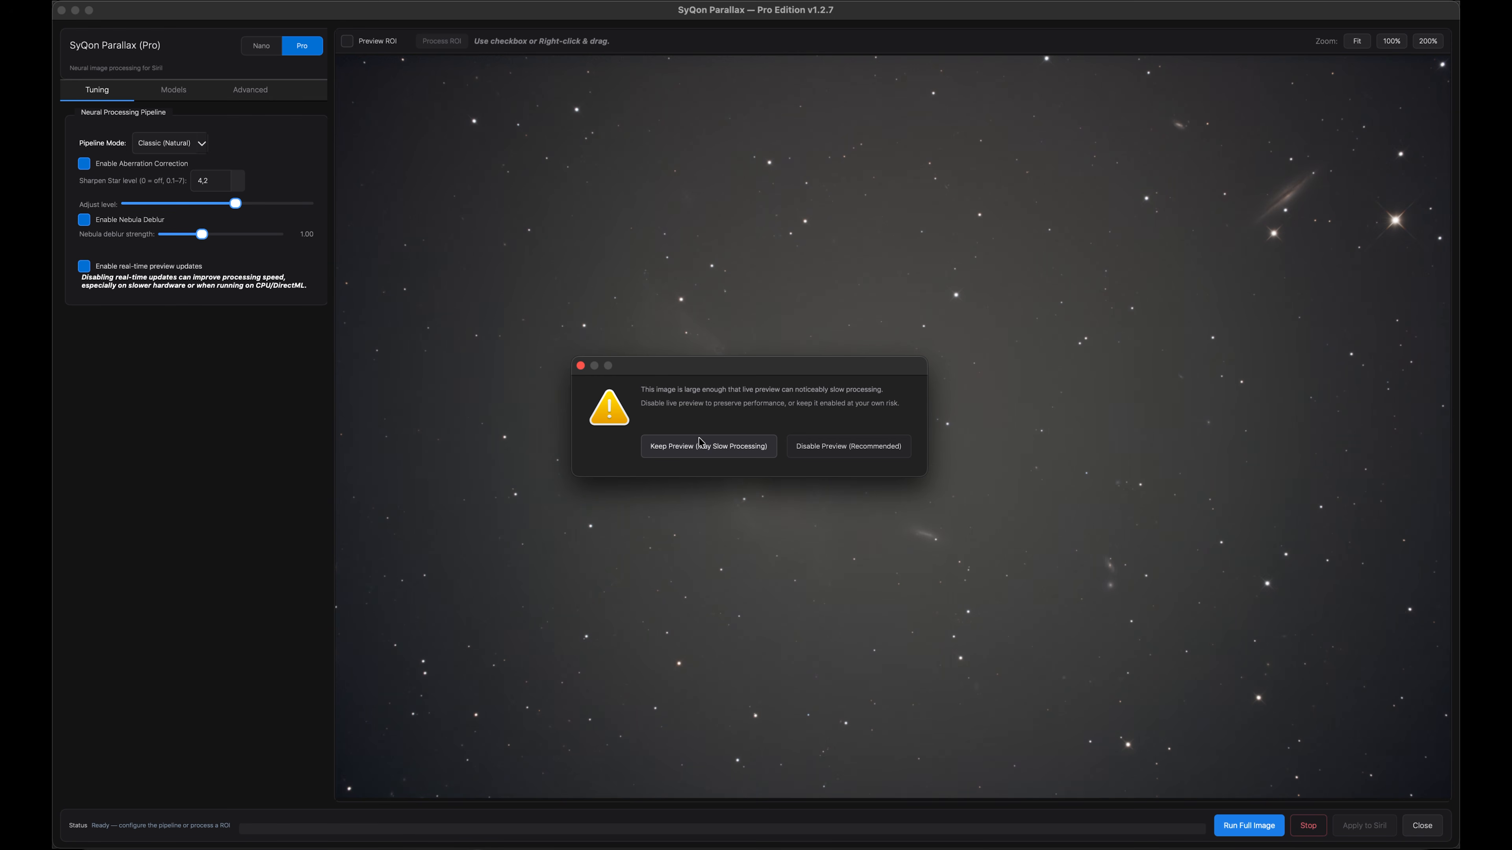
pyautogui.click(845, 454)
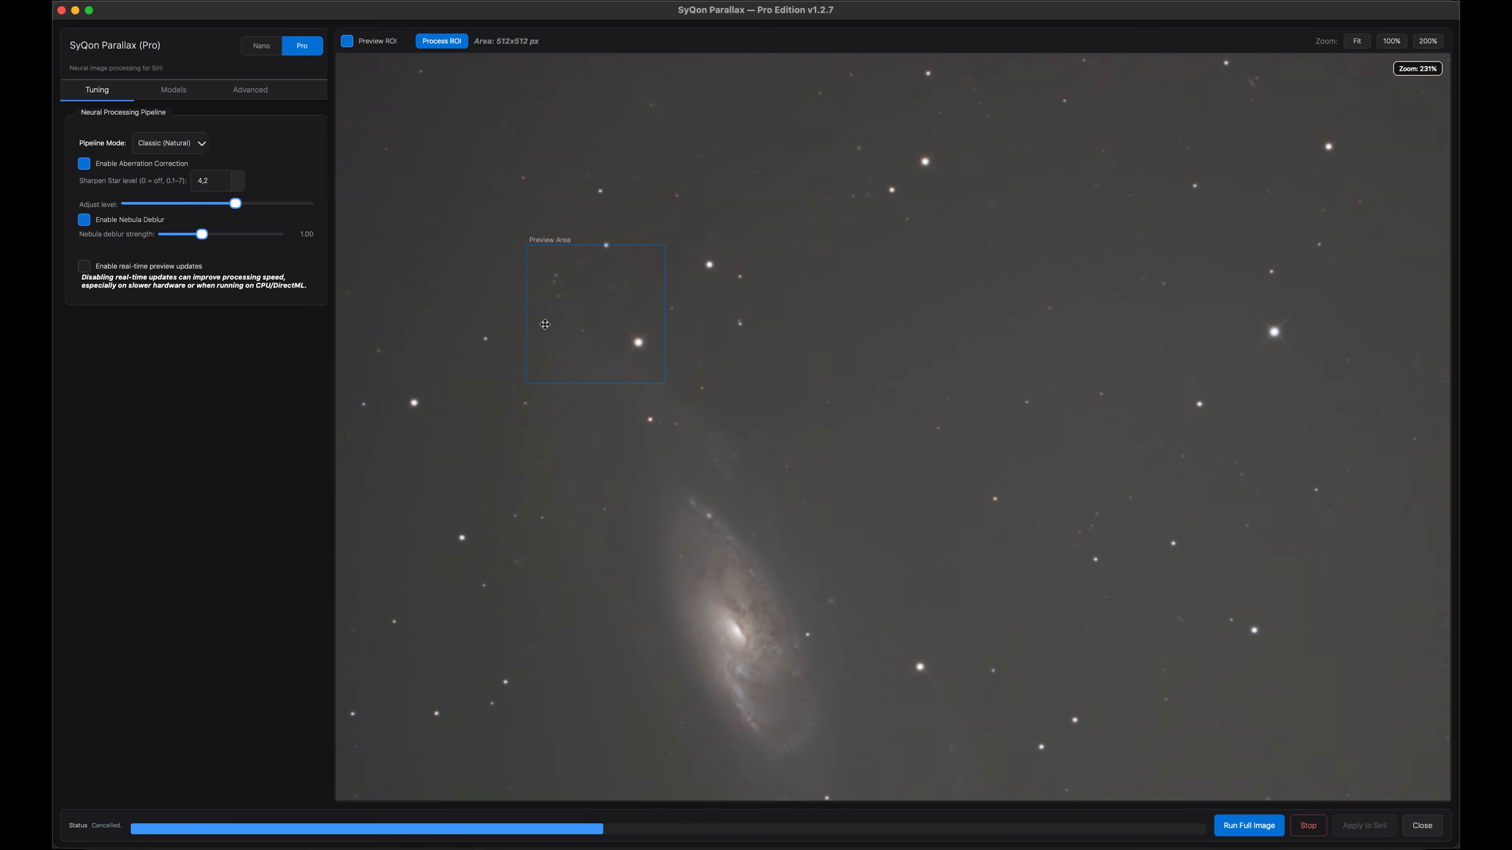
# Process a 512×512 preview region beside the galaxy with Nebula Deblur turned off
pyautogui.moveTo(536, 315); pyautogui.dragTo(610, 314)
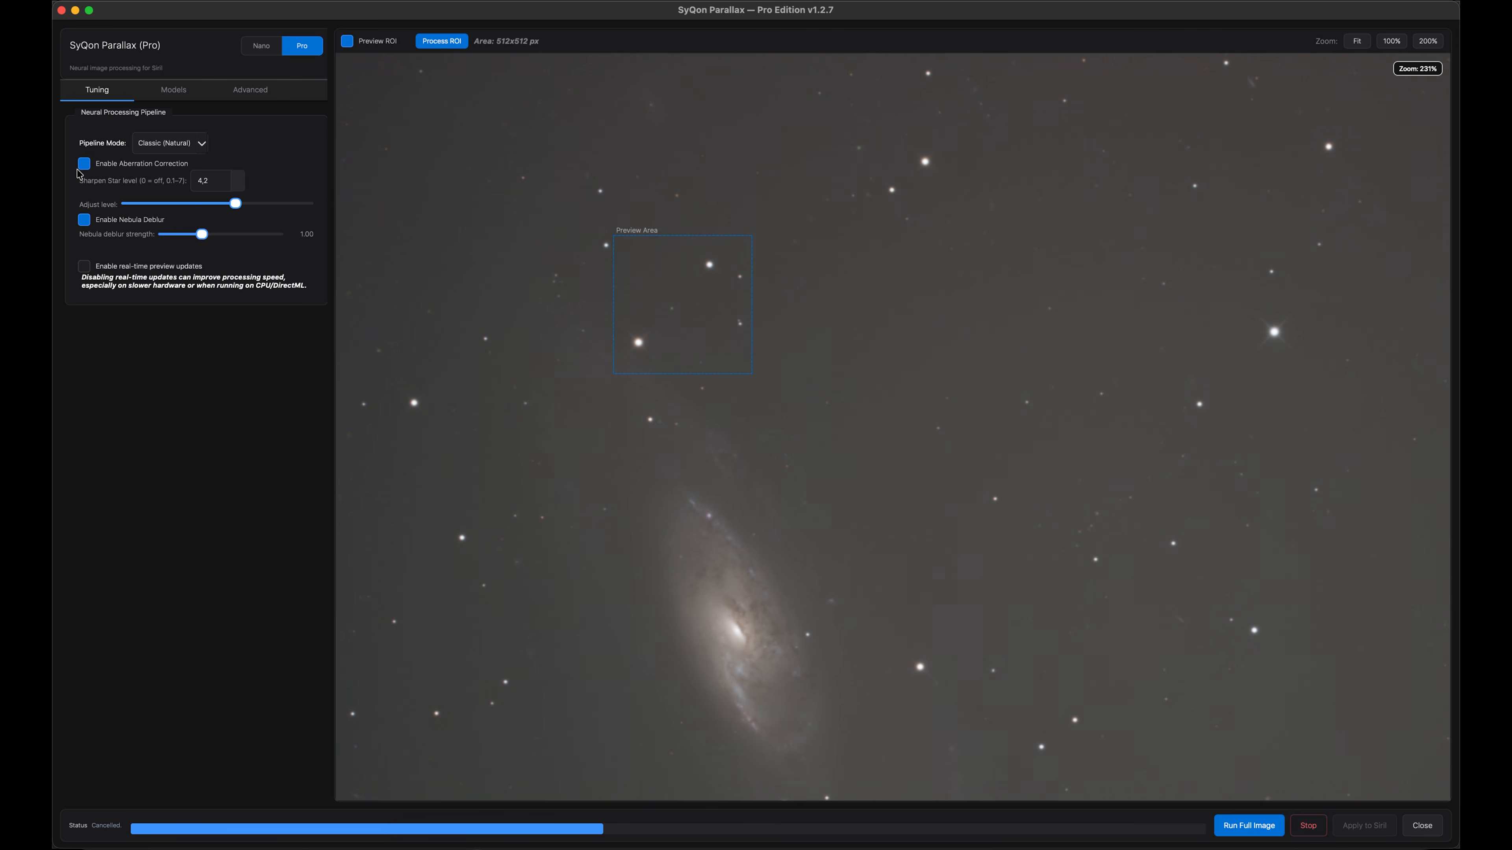
pyautogui.click(84, 220)
pyautogui.click(442, 41)
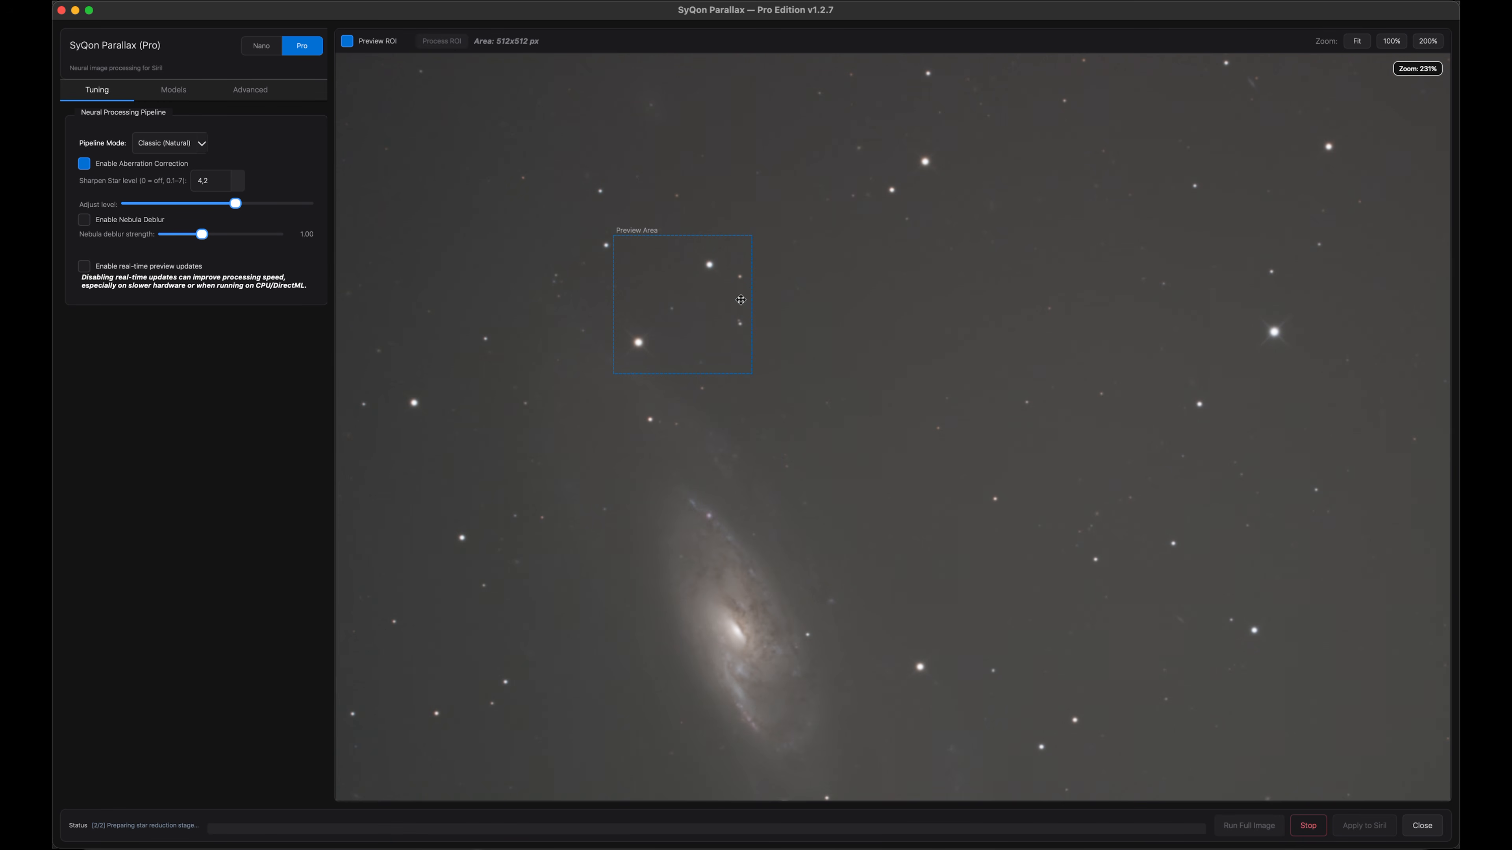
# Compare the processed preview region before and after using the split divider
pyautogui.scroll(-1, 686, 253)
pyautogui.scroll(9, 686, 253)
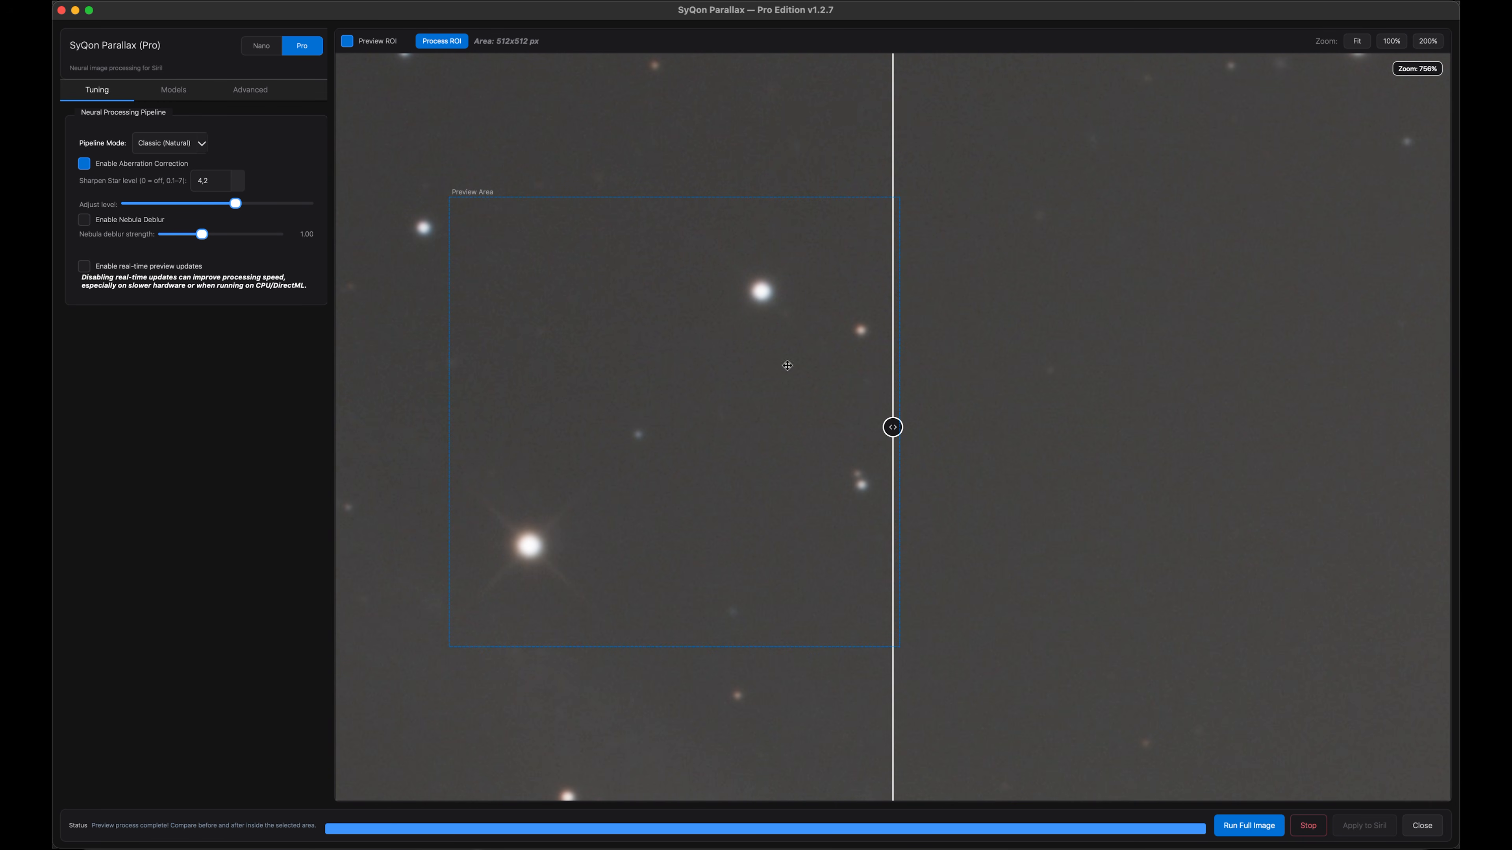
pyautogui.moveTo(892, 426); pyautogui.dragTo(485, 479)
pyautogui.scroll(-8, 484, 478)
pyautogui.scroll(-6, 484, 478)
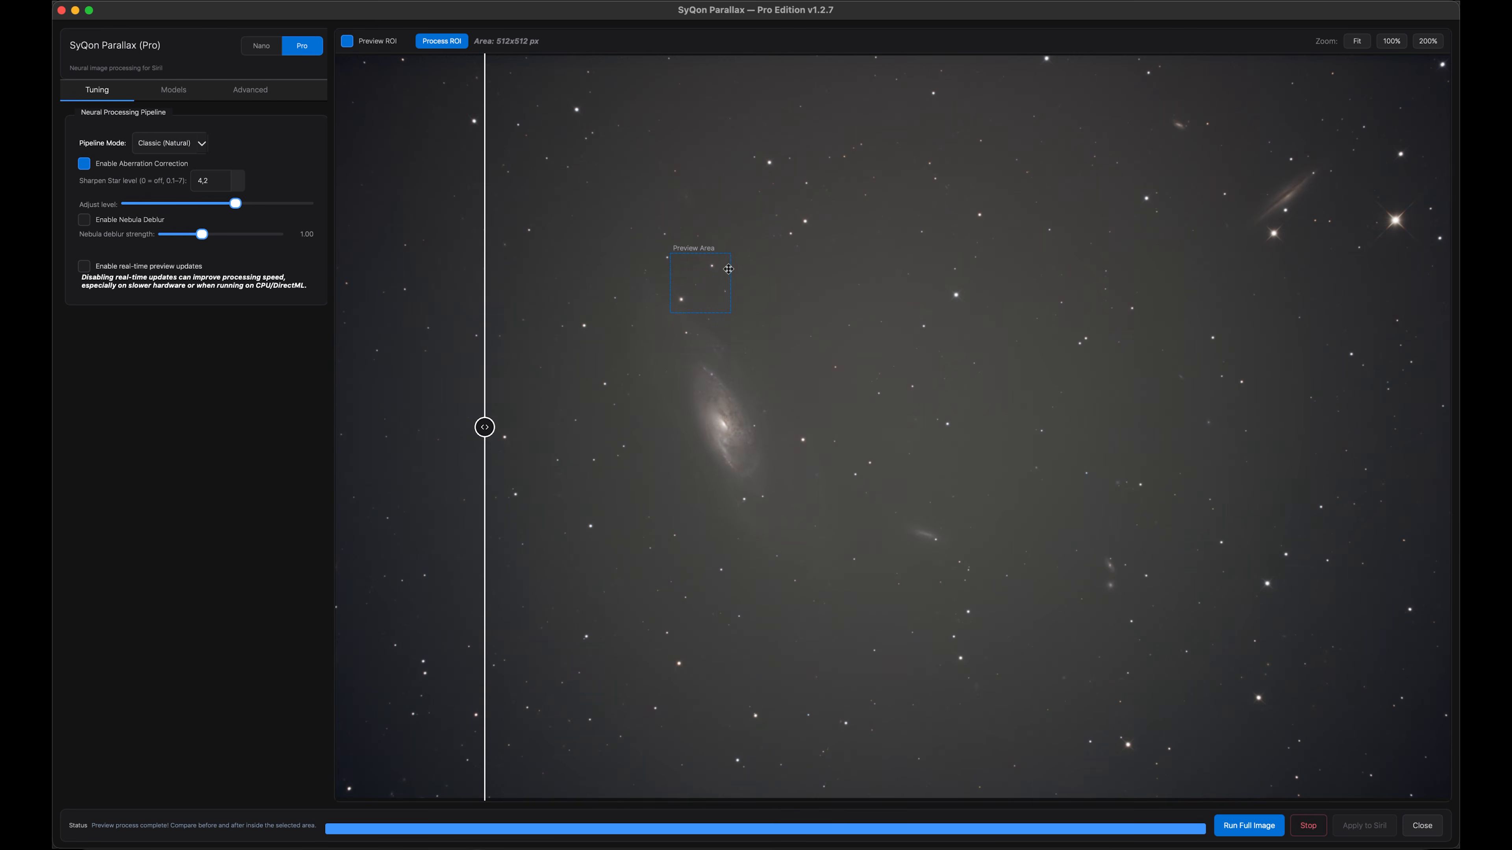
# Move the preview region onto the edge-on galaxy and compare before and after
pyautogui.moveTo(728, 269); pyautogui.dragTo(1425, 209)
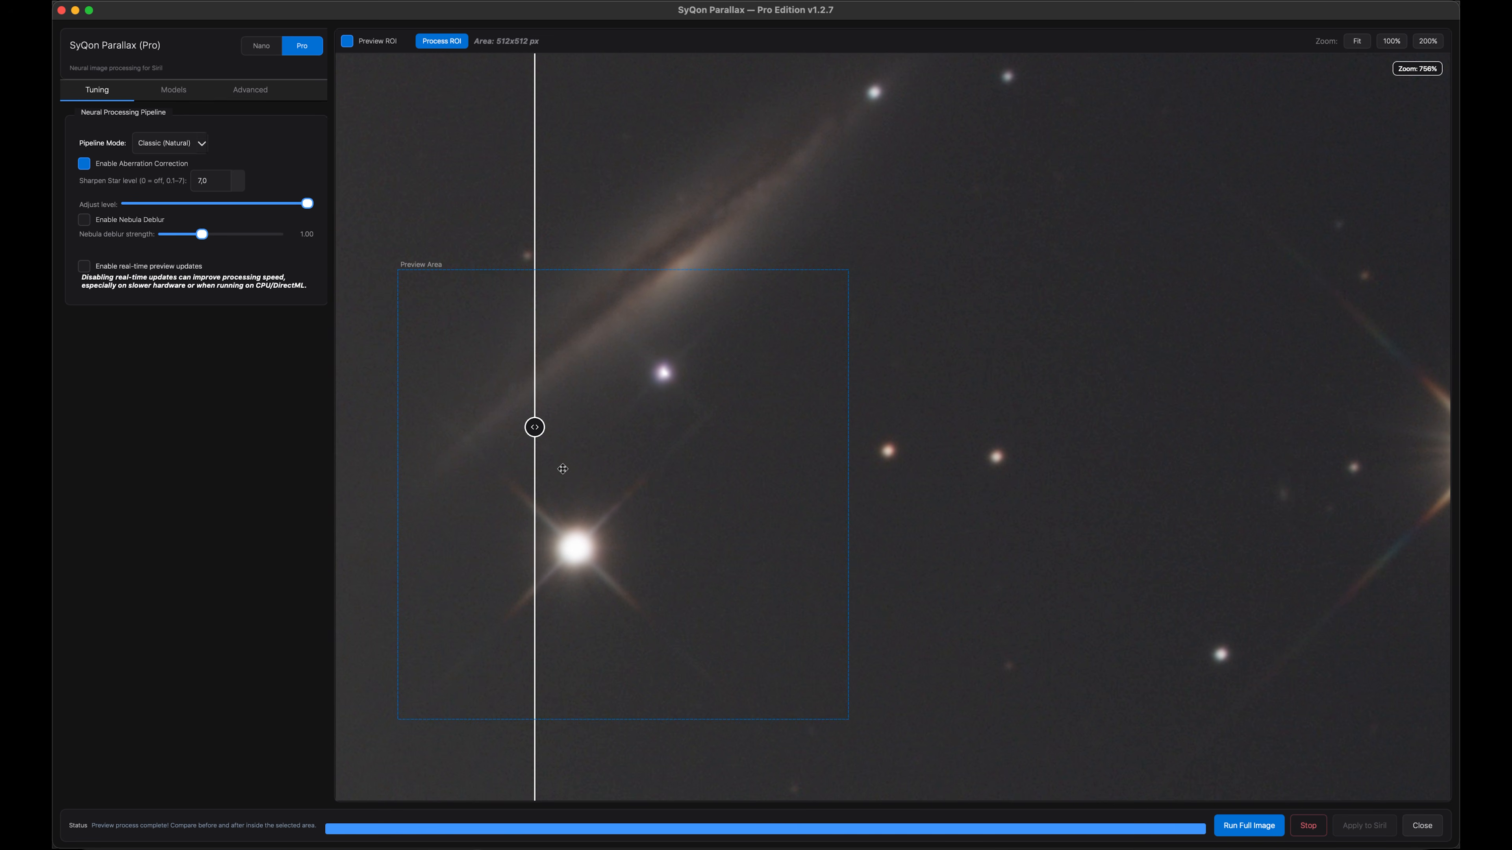
pyautogui.moveTo(536, 428); pyautogui.dragTo(774, 605)
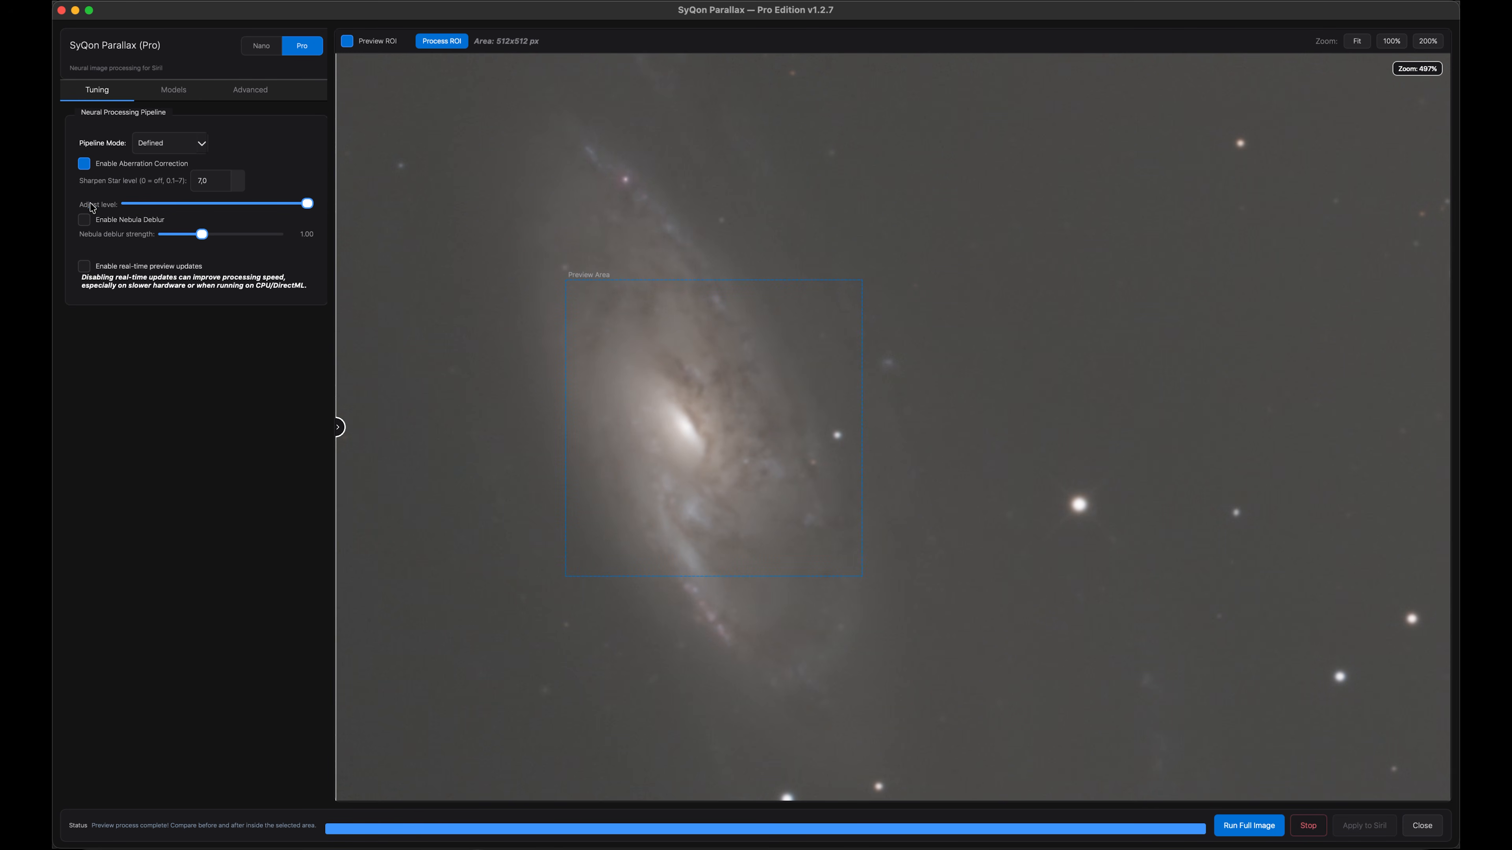
# Enable Nebula Deblur in Defined pipeline mode and process the galaxy-core preview region
pyautogui.click(84, 219)
pyautogui.click(193, 152)
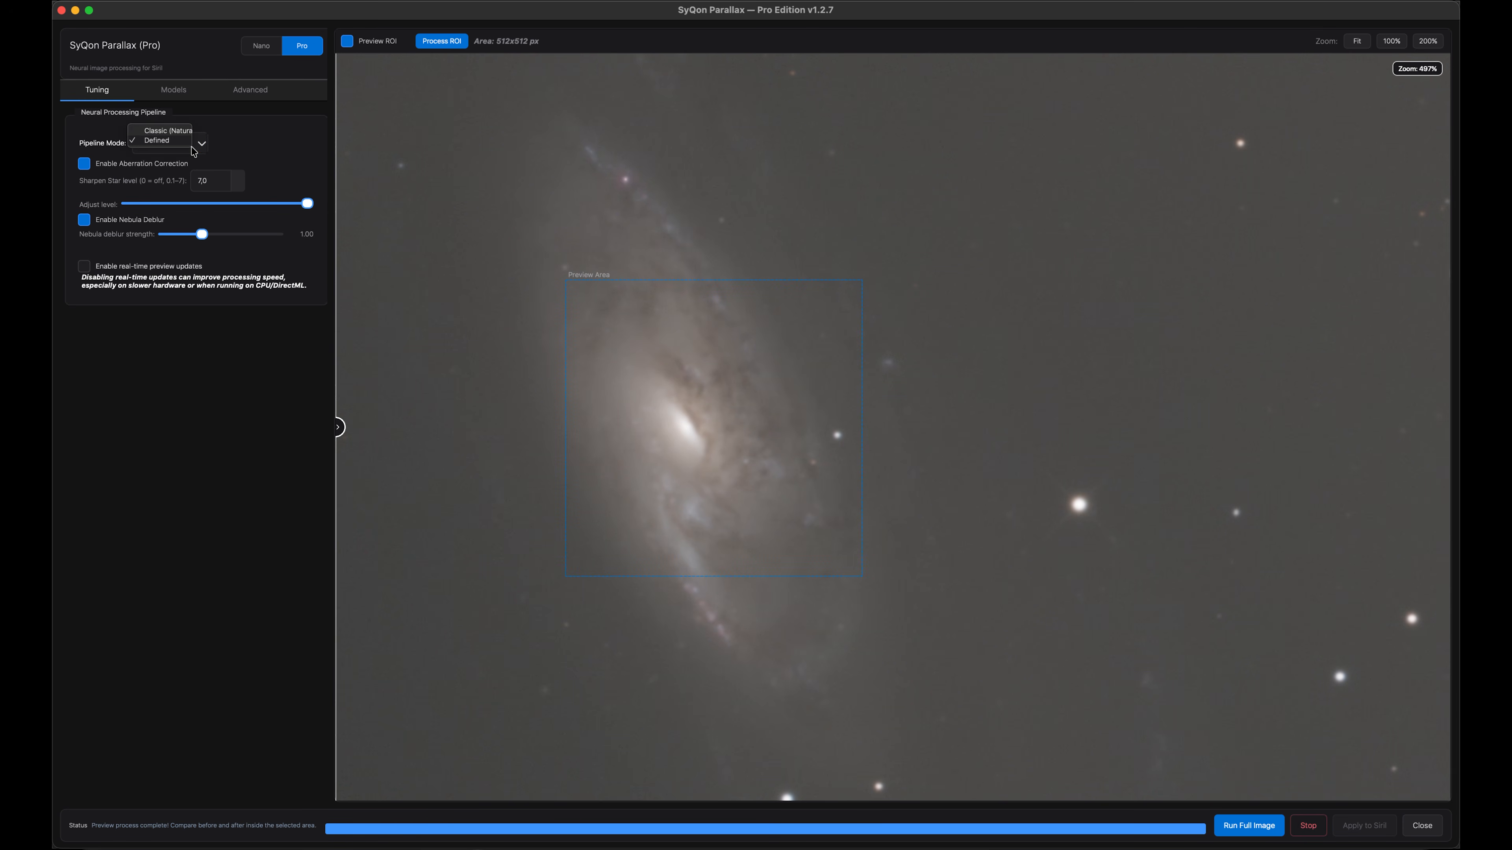
pyautogui.click(187, 143)
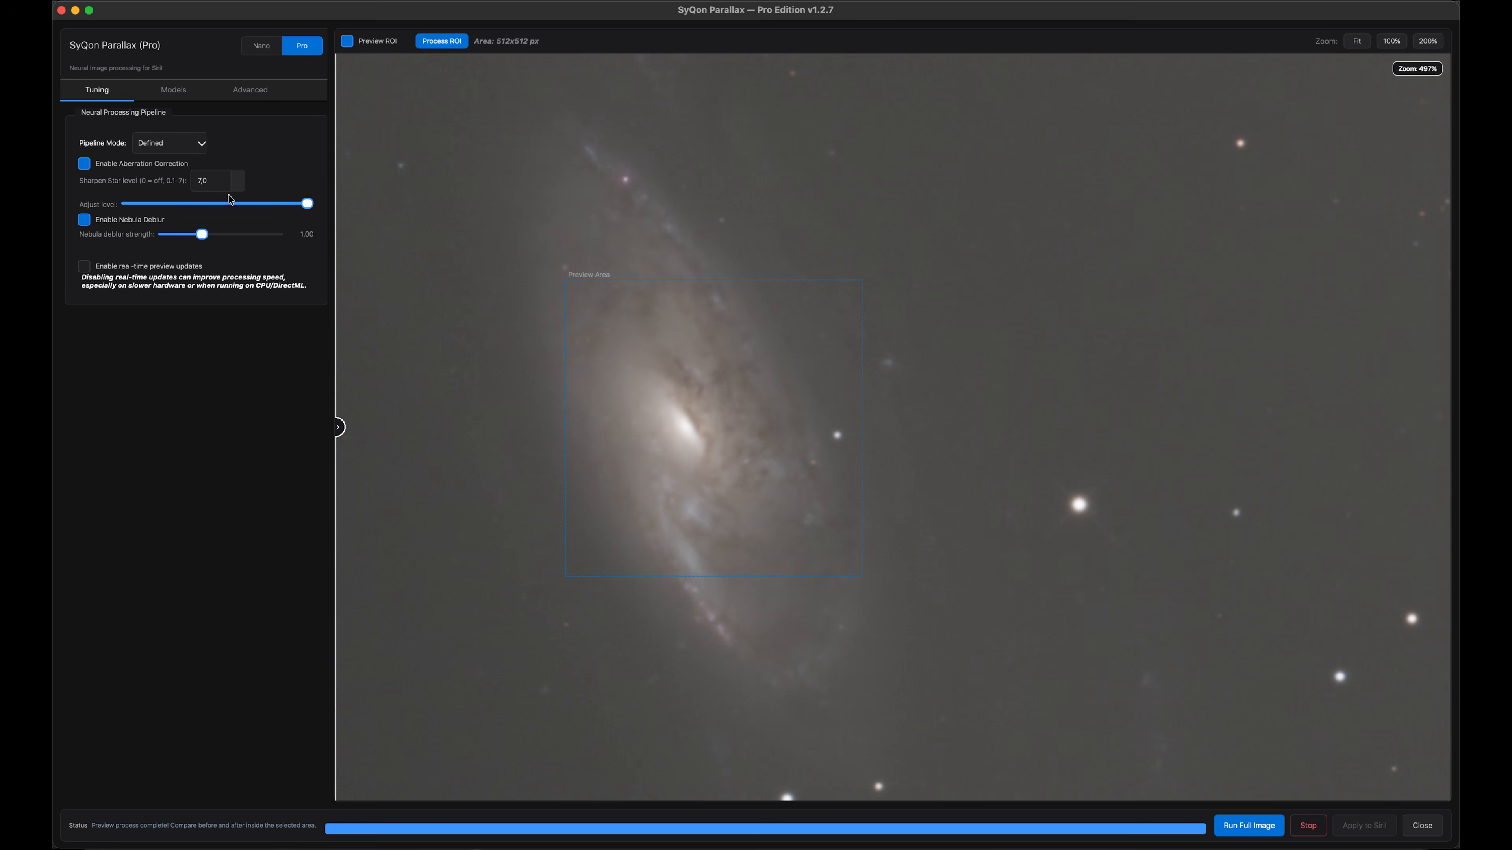
pyautogui.click(445, 44)
pyautogui.moveTo(339, 427); pyautogui.dragTo(470, 428)
# Raise the nebula deblur strength to 2.02 and reprocess the preview region
pyautogui.moveTo(202, 234); pyautogui.dragTo(241, 239)
pyautogui.click(450, 43)
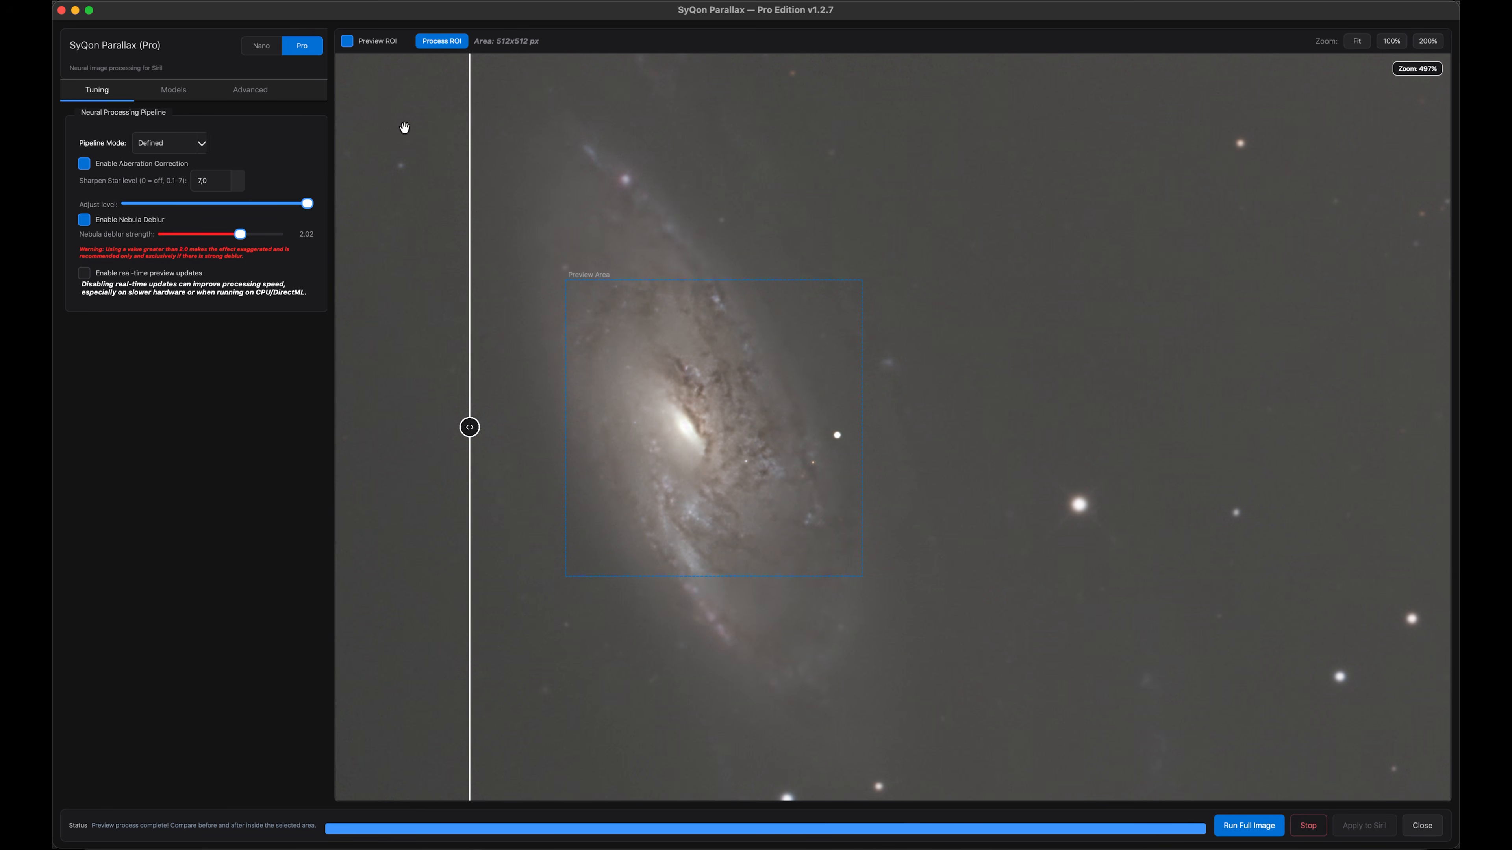
pyautogui.moveTo(470, 427); pyautogui.dragTo(506, 401)
# Raise the nebula deblur strength to 3.00 and reprocess the preview region
pyautogui.moveTo(240, 234); pyautogui.dragTo(276, 234)
pyautogui.click(448, 46)
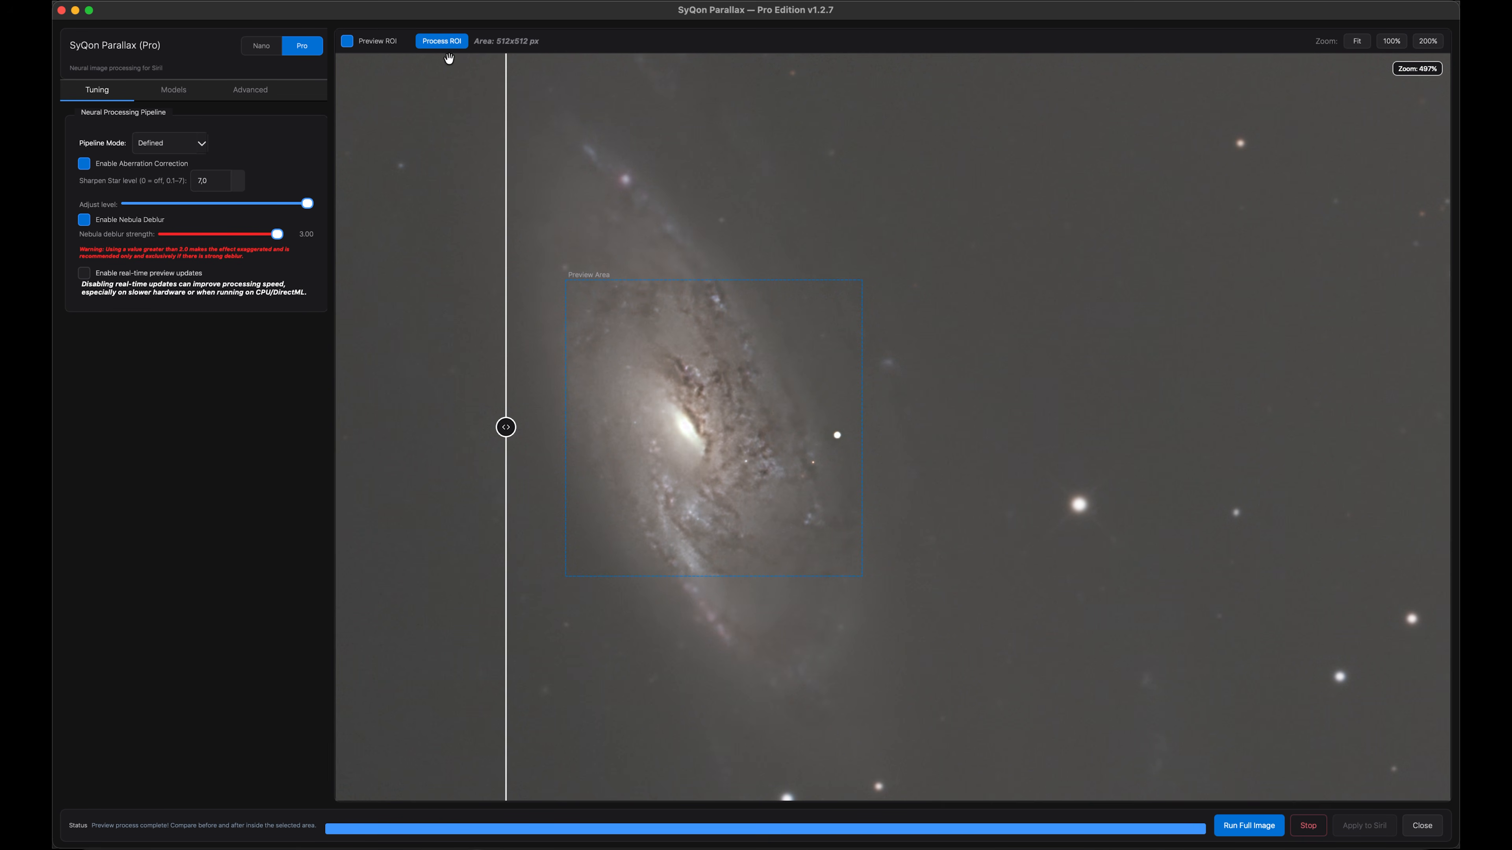
pyautogui.moveTo(505, 427); pyautogui.dragTo(446, 466)
# Process the edge-on galaxy preview region with sharpen level 3.9 and deblur strength 1.13
pyautogui.moveTo(564, 471); pyautogui.dragTo(579, 580)
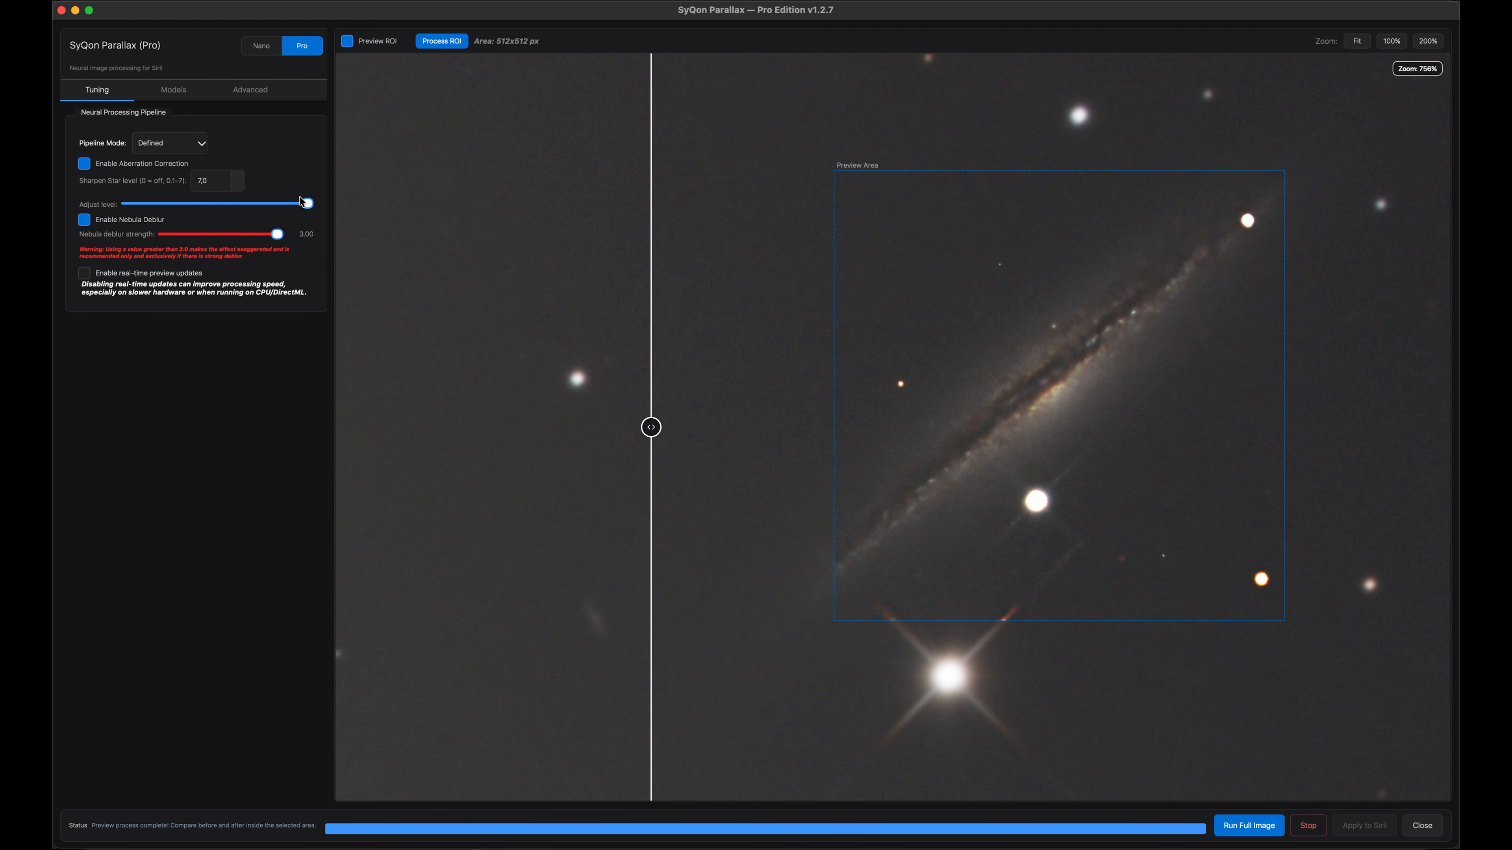
pyautogui.moveTo(309, 205); pyautogui.dragTo(214, 240)
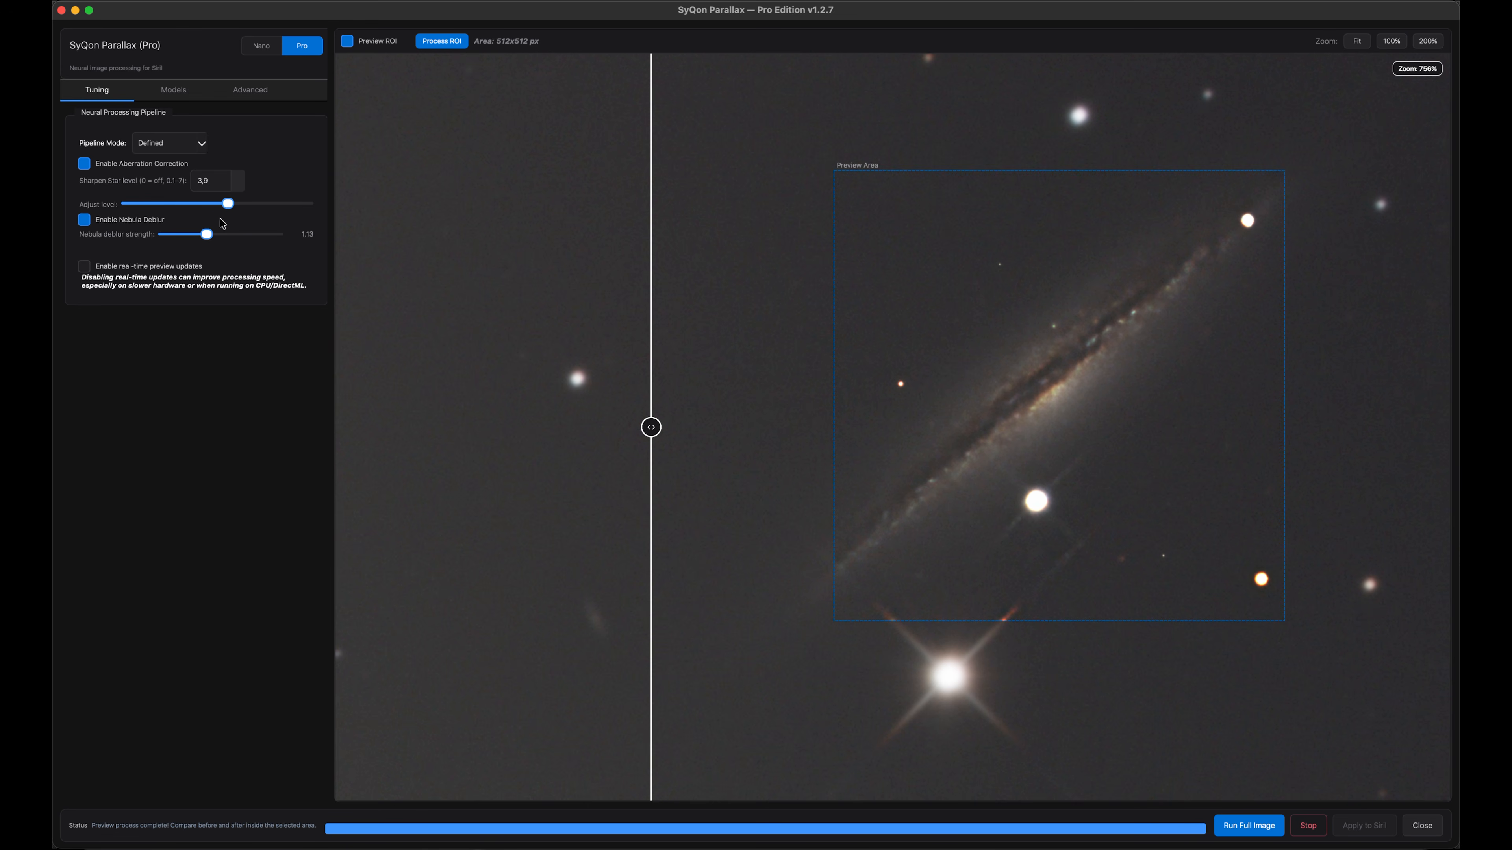
pyautogui.click(450, 44)
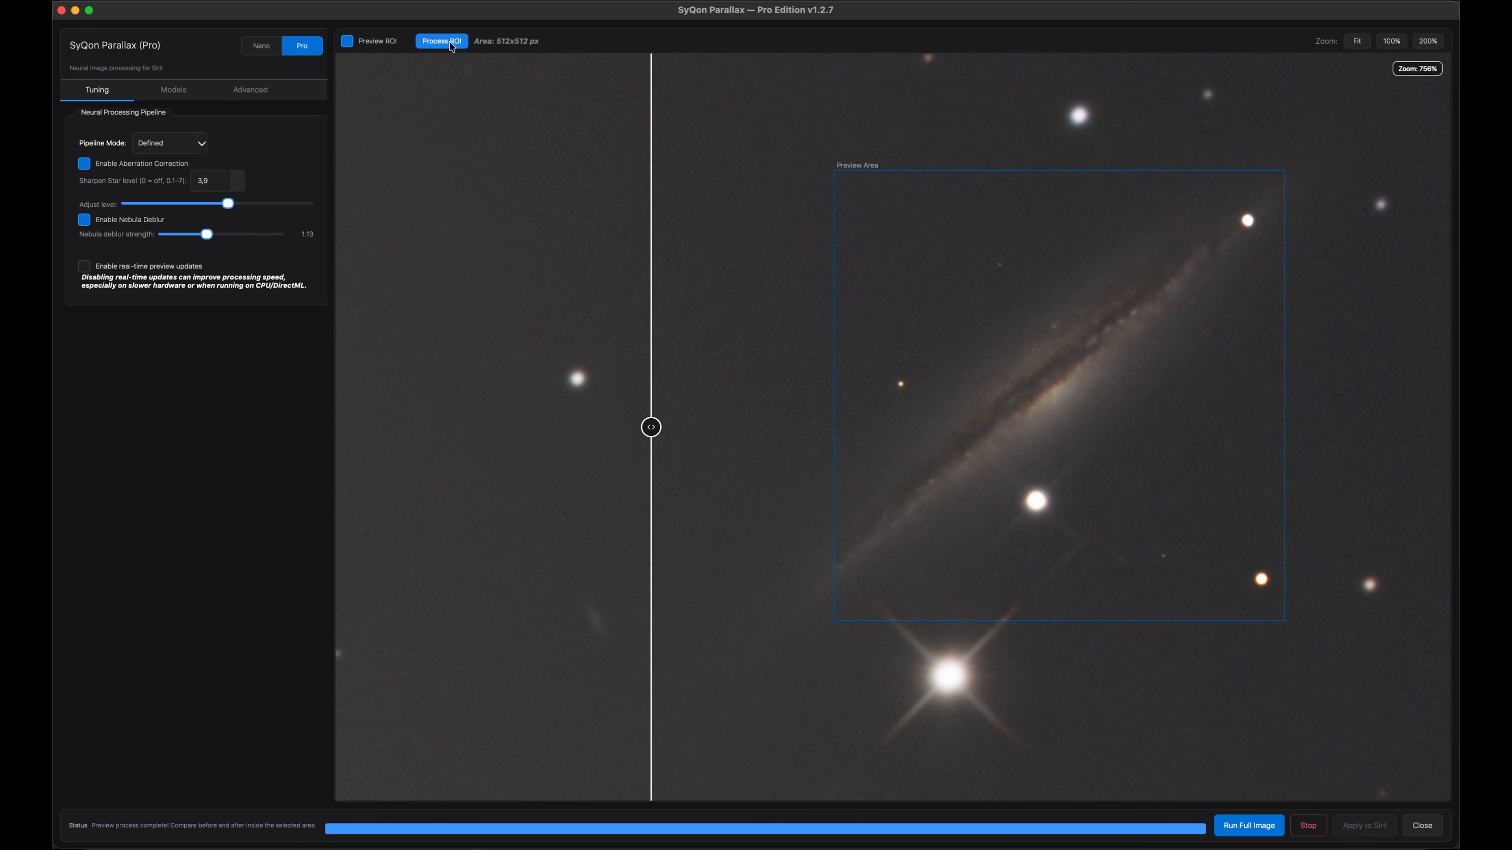
pyautogui.moveTo(649, 429); pyautogui.dragTo(834, 603)
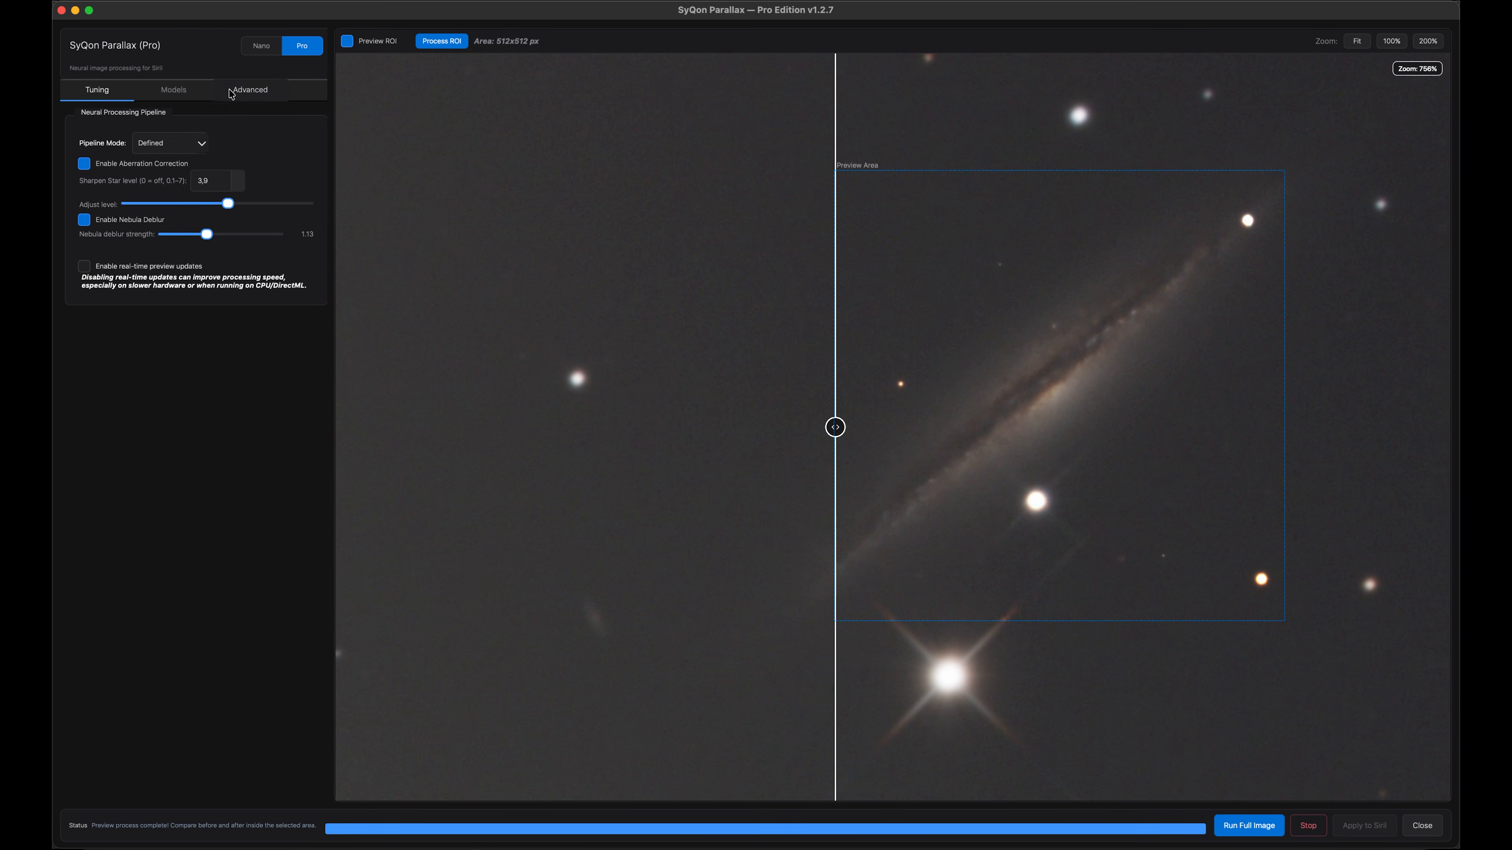
# Try the Classic (Nature) pipeline mode on the edge-on galaxy preview region
pyautogui.click(186, 152)
pyautogui.click(182, 131)
pyautogui.click(441, 42)
pyautogui.moveTo(836, 427); pyautogui.dragTo(1100, 427)
# Run the full image in Defined mode with sharpen level 7.0 and deblur strength 1.75
pyautogui.moveTo(907, 417); pyautogui.dragTo(803, 465)
pyautogui.scroll(-10, 803, 465)
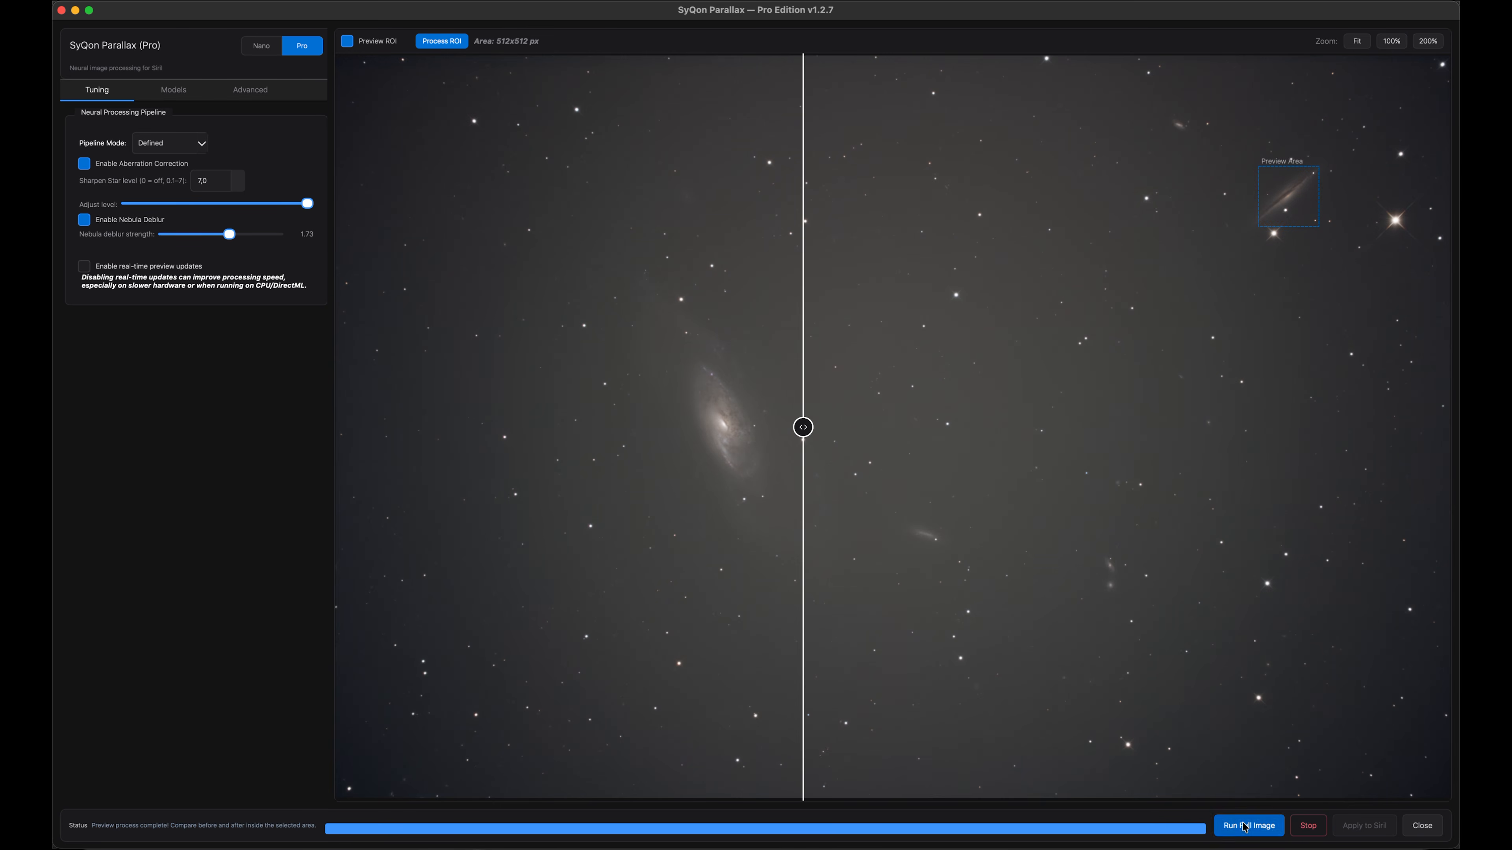
pyautogui.click(1244, 825)
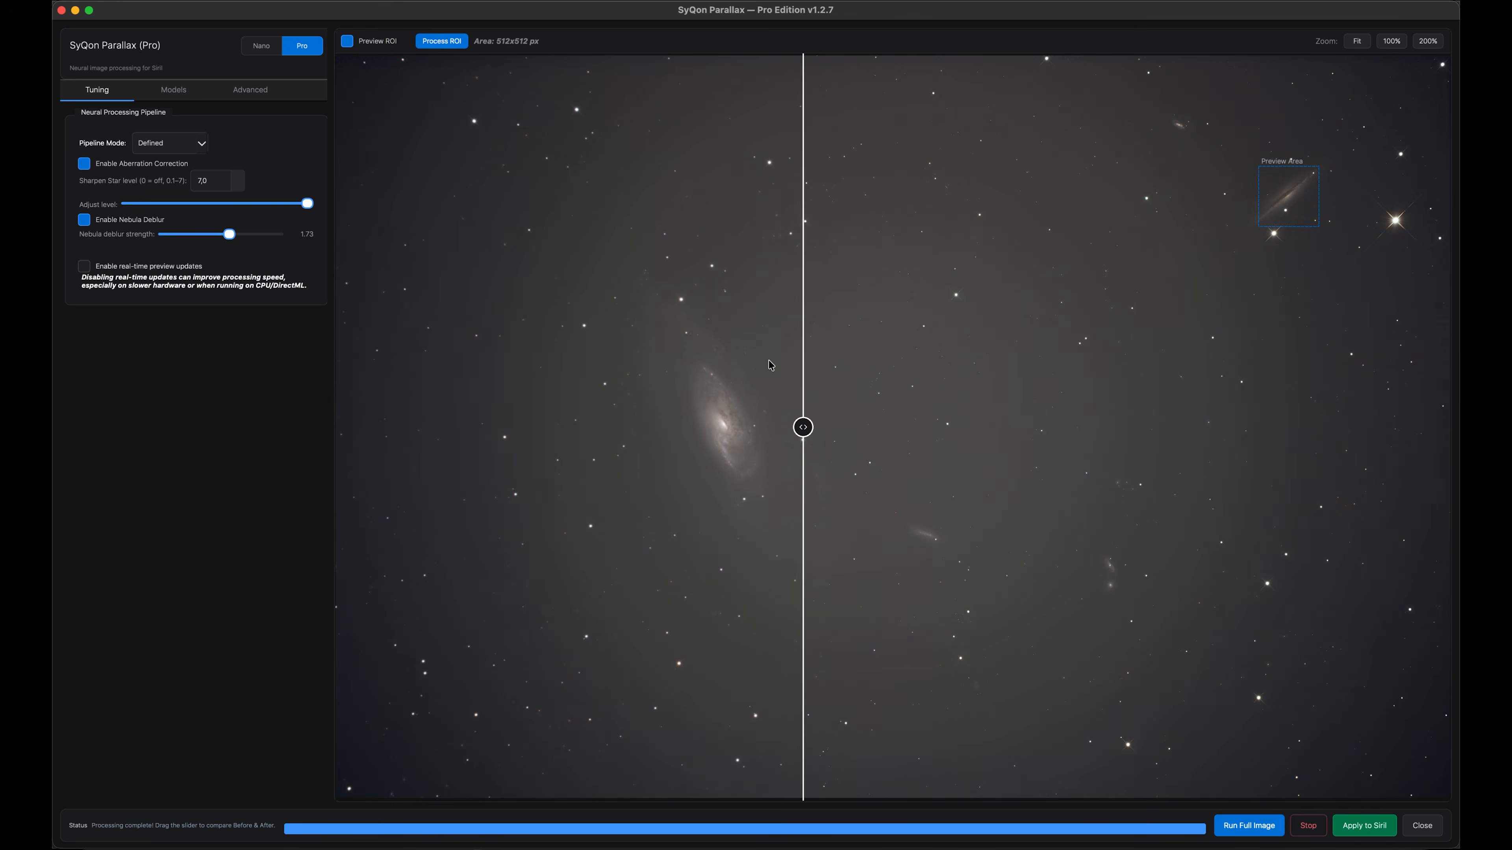
# Compare the processed full image before and after with the split divider at several zoom levels
pyautogui.moveTo(803, 427); pyautogui.dragTo(587, 402)
pyautogui.scroll(5, 734, 426)
pyautogui.scroll(-2, 730, 424)
pyautogui.scroll(5, 641, 434)
pyautogui.scroll(-8, 587, 401)
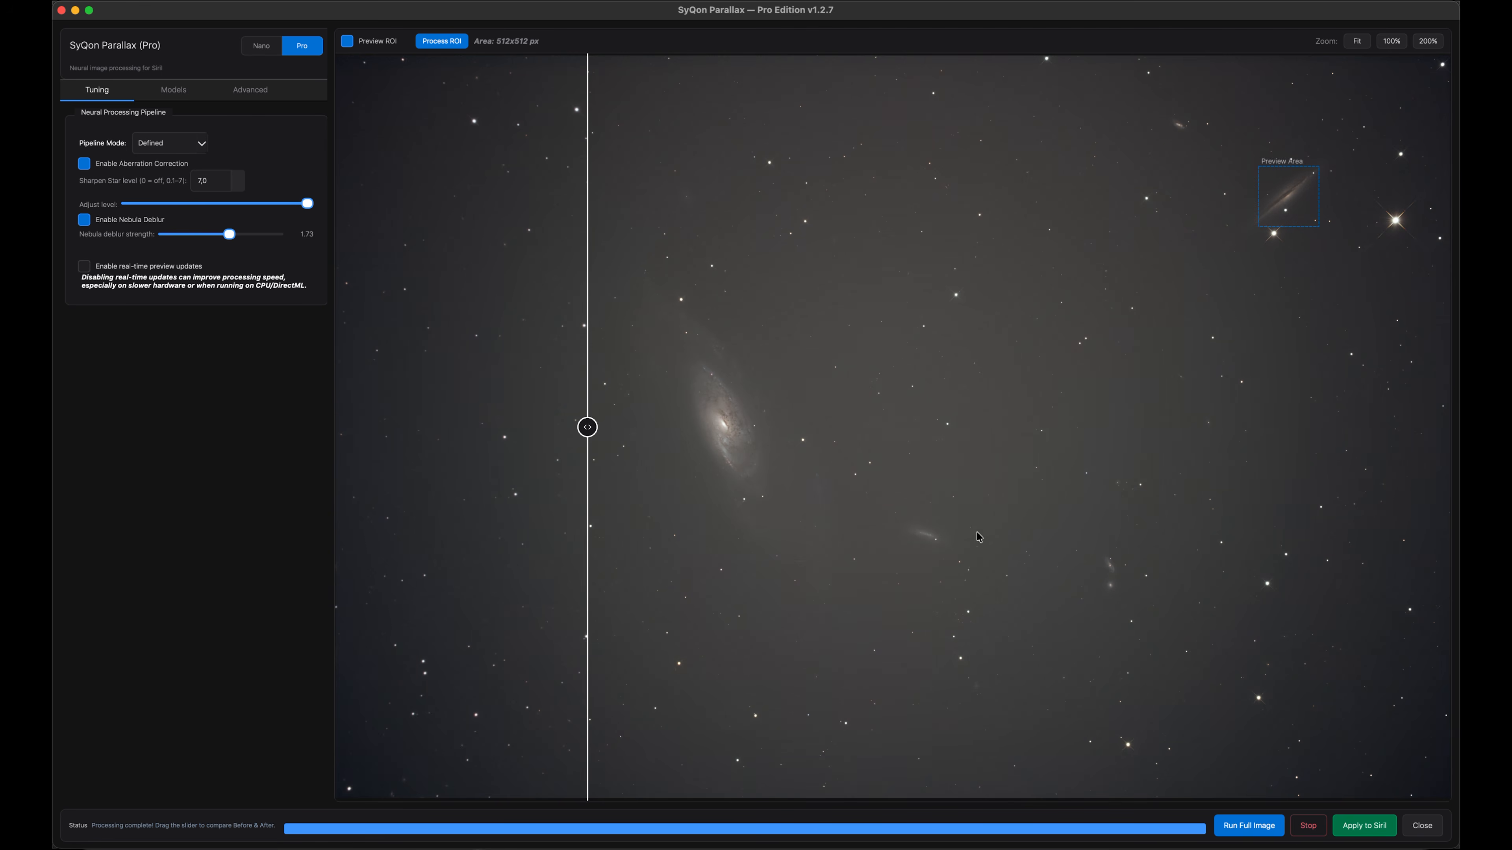
pyautogui.scroll(5, 945, 566)
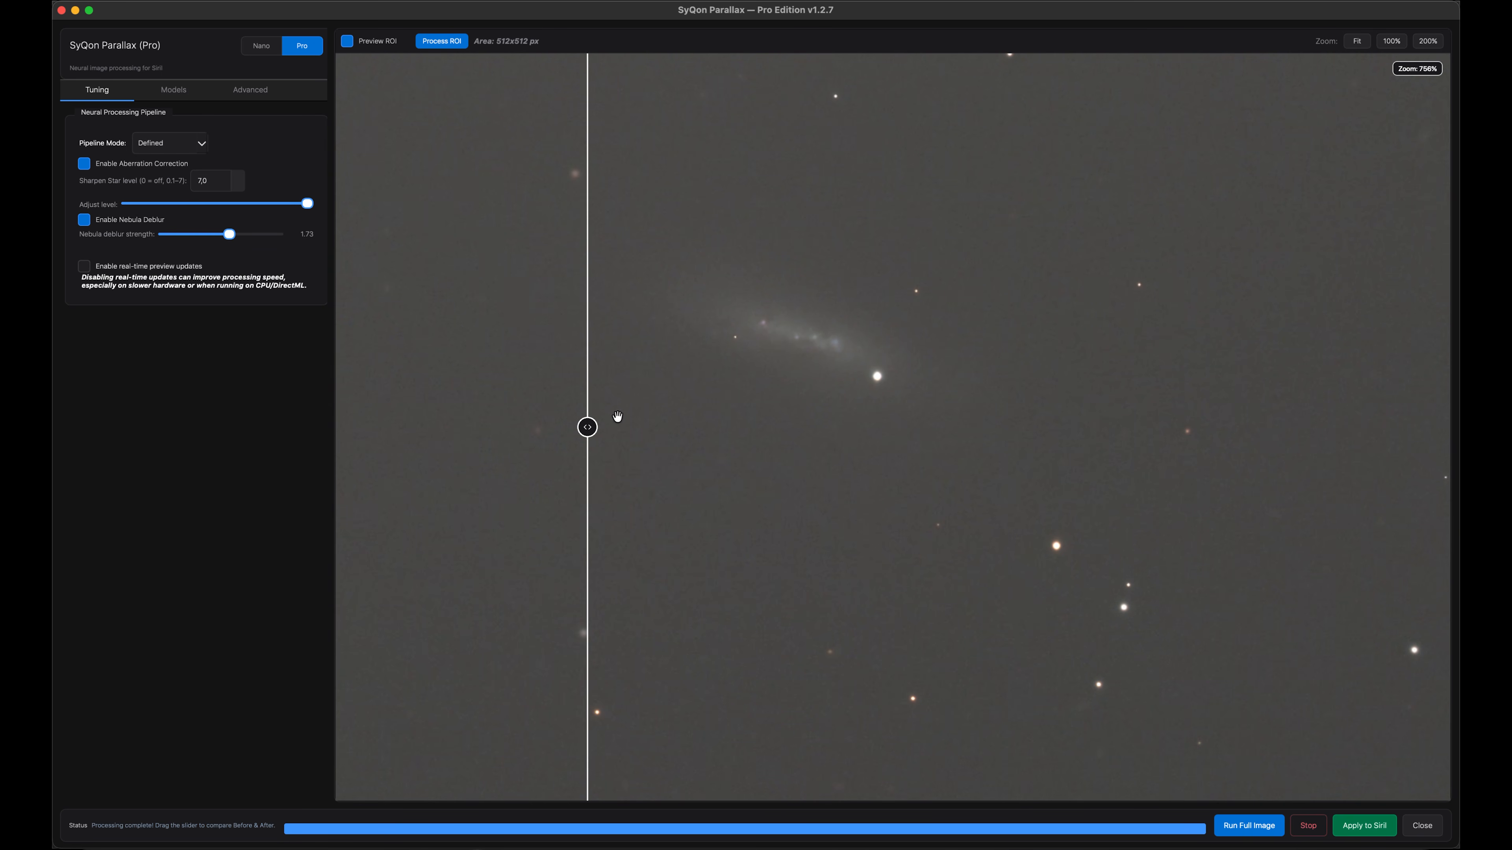
# Inspect the M106 core, spiral arms and surrounding stars before and after by moving the split divider and zooming in and out
pyautogui.moveTo(590, 426); pyautogui.dragTo(1014, 427)
pyautogui.moveTo(913, 487); pyautogui.dragTo(613, 490)
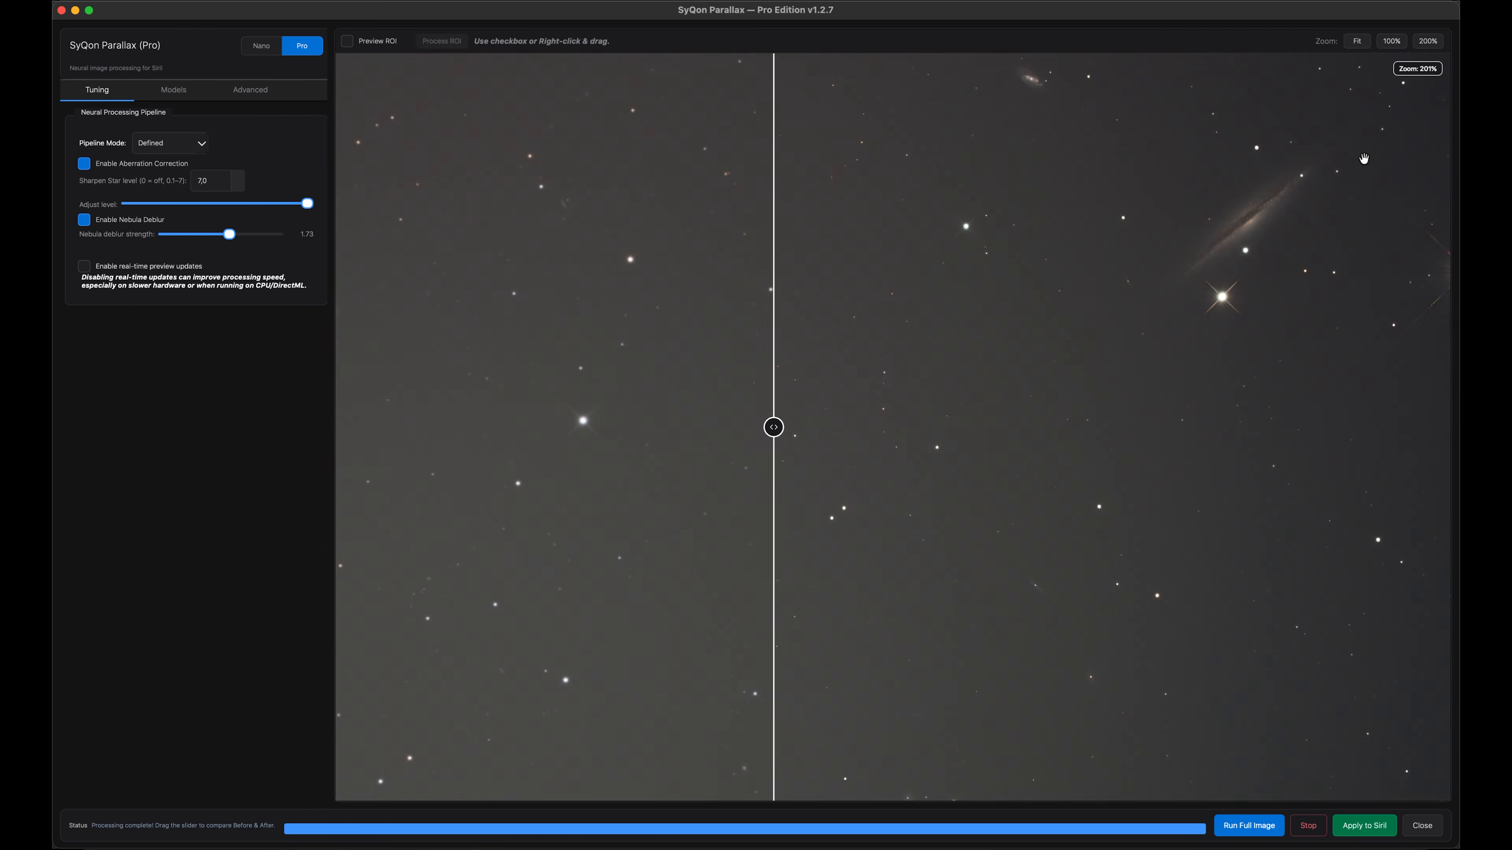
pyautogui.scroll(5, 1363, 158)
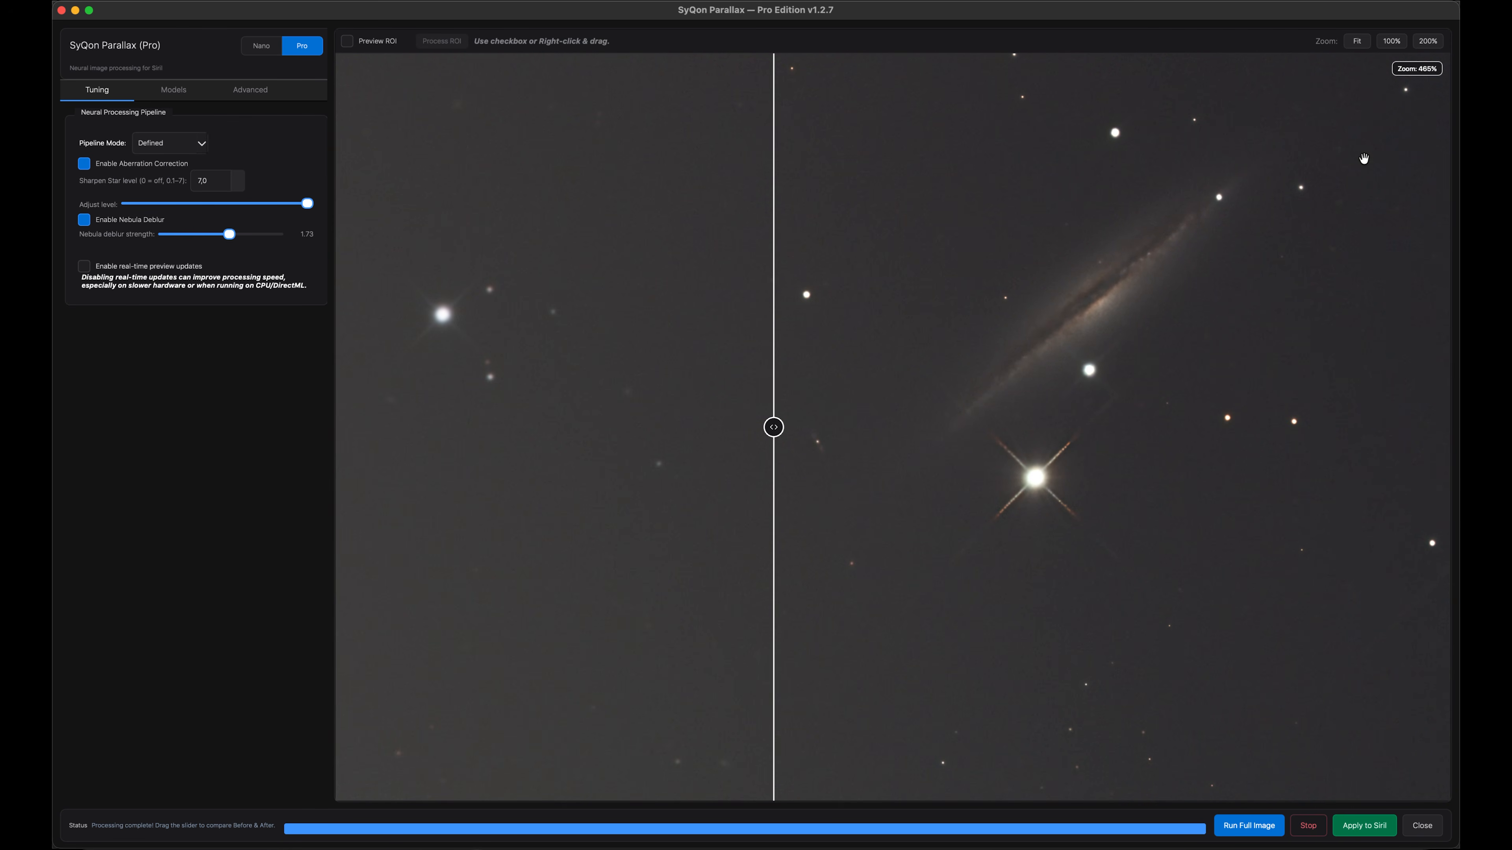
pyautogui.moveTo(773, 427); pyautogui.dragTo(841, 410)
pyautogui.scroll(-5, 841, 410)
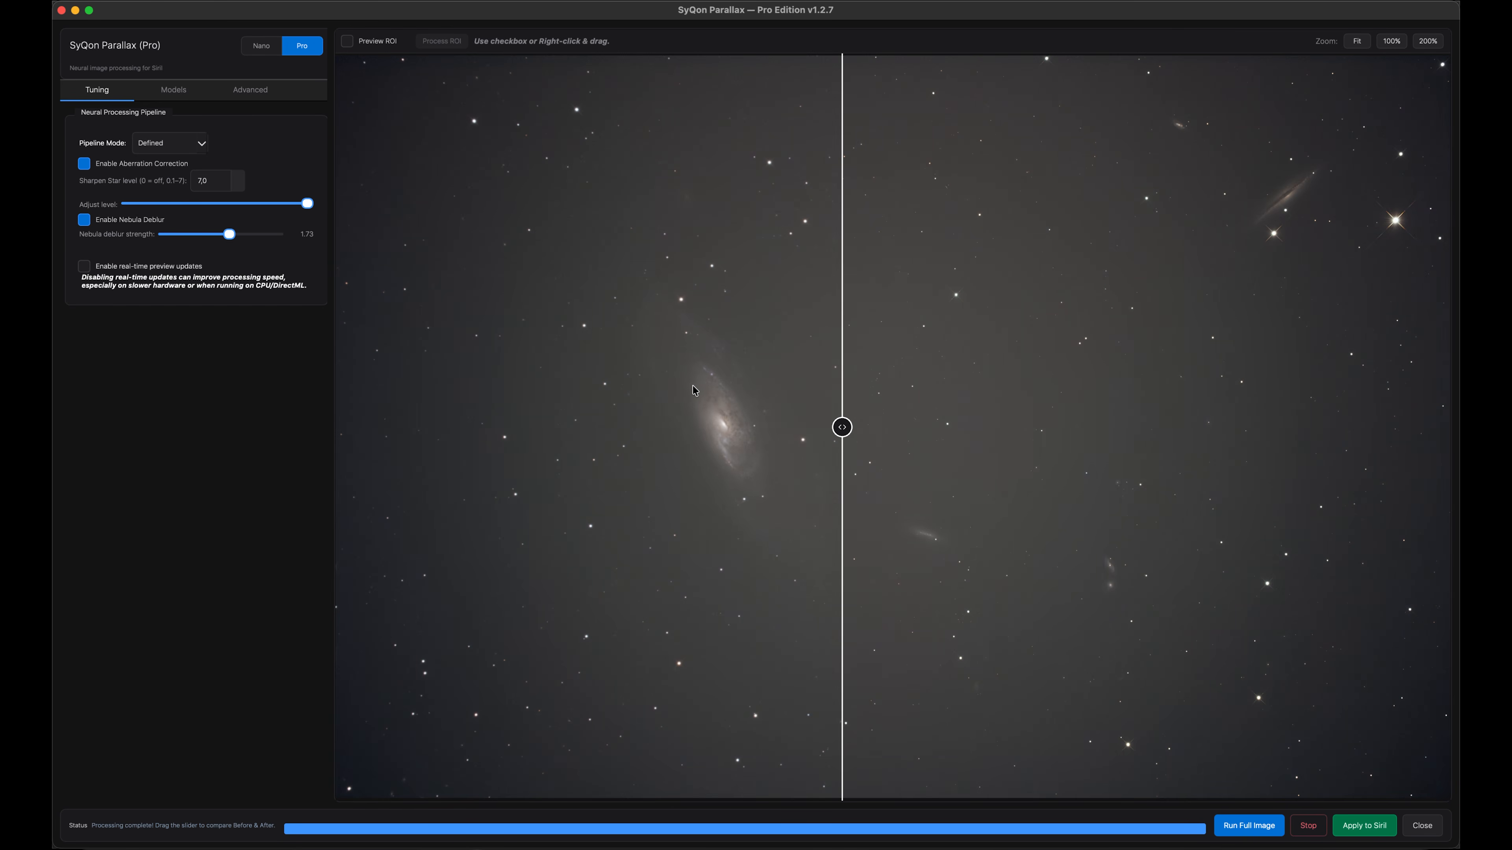
pyautogui.scroll(7, 692, 390)
pyautogui.moveTo(965, 514); pyautogui.dragTo(958, 238)
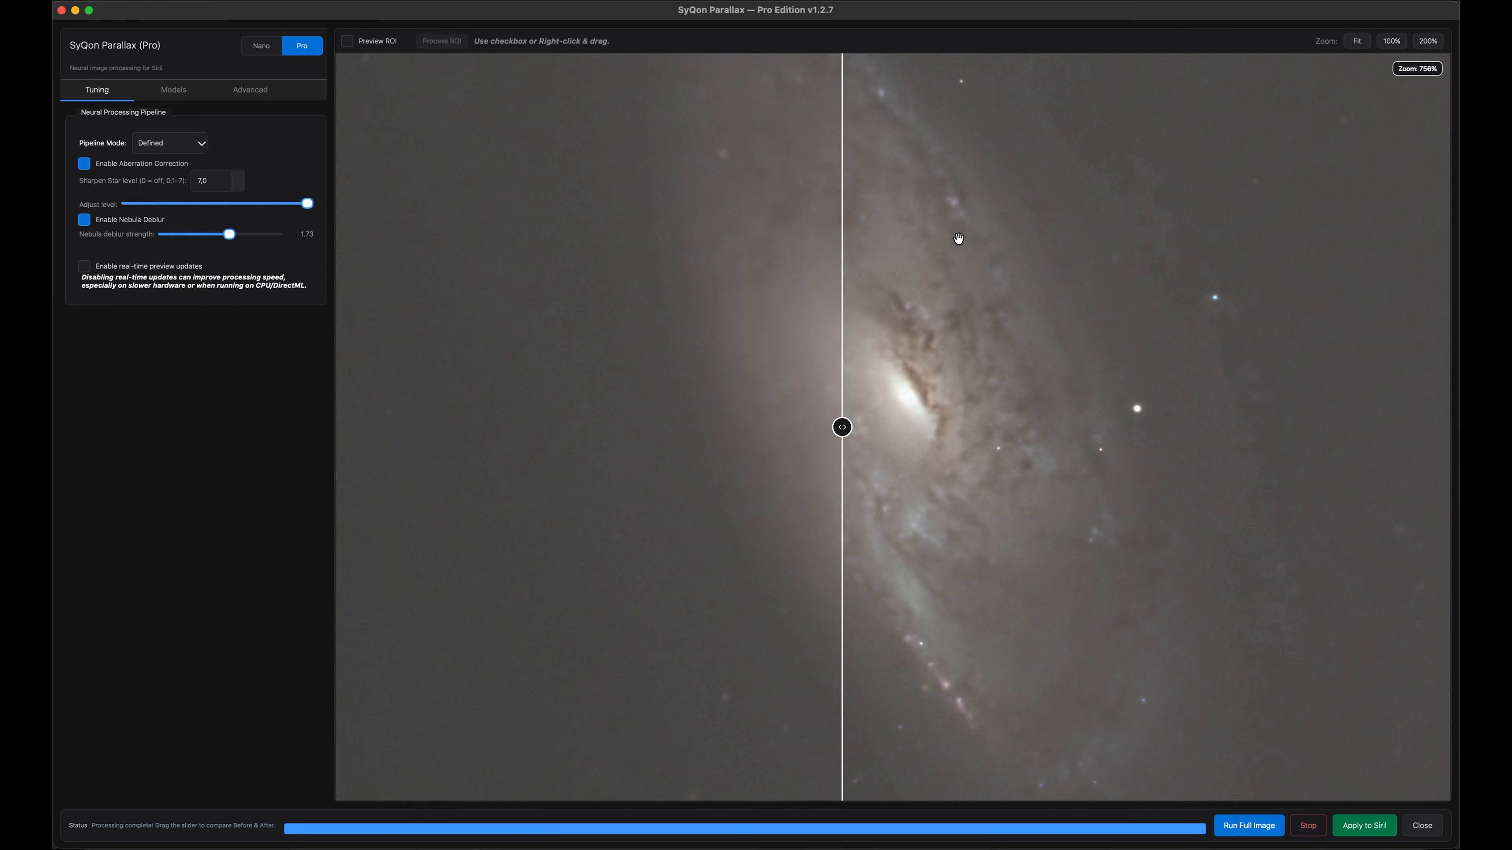
pyautogui.moveTo(834, 451); pyautogui.dragTo(624, 471)
pyautogui.scroll(-7, 643, 477)
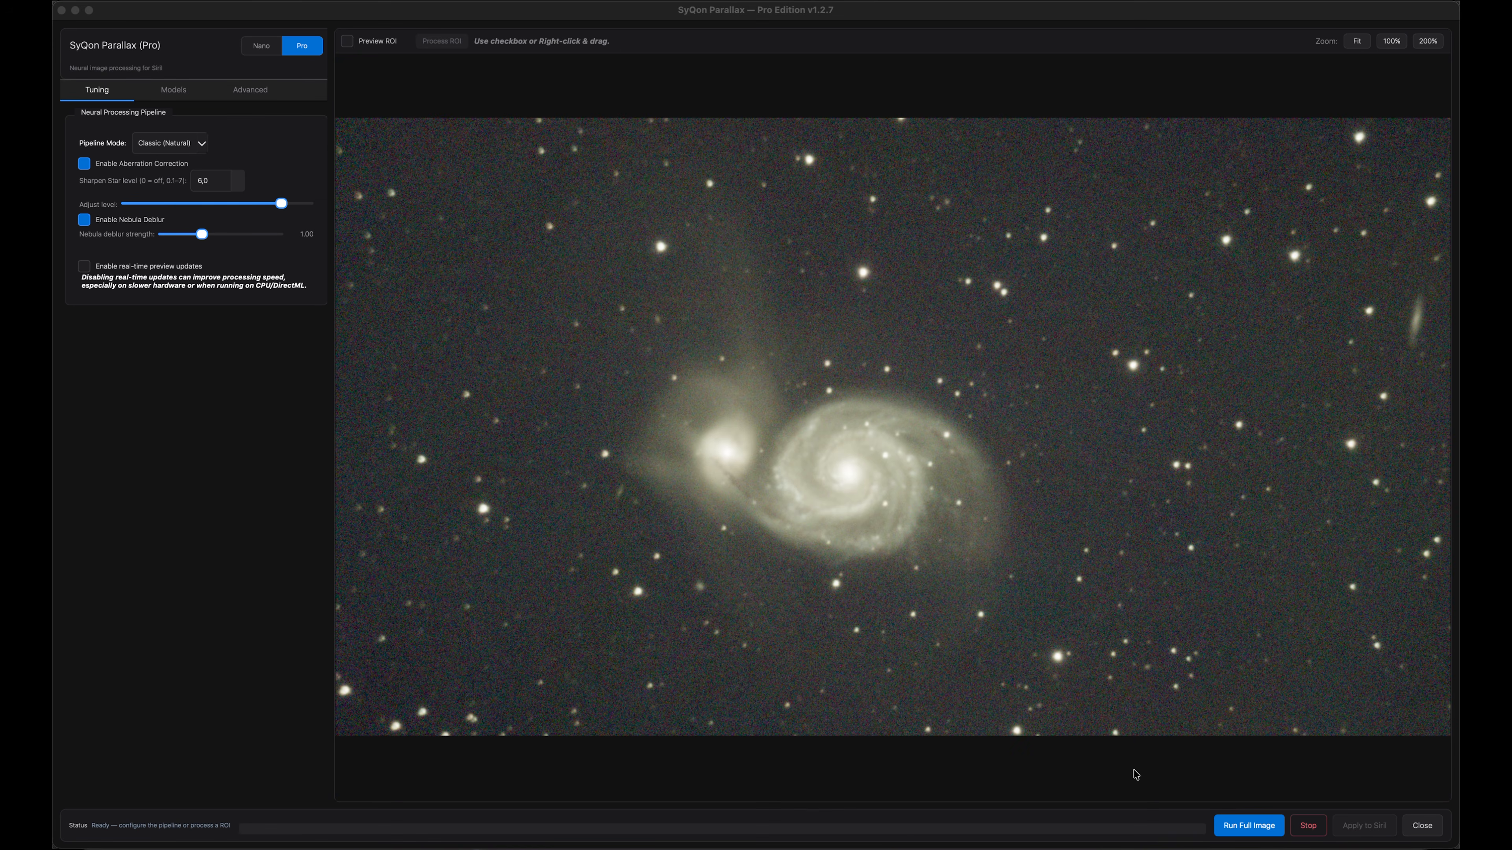
# Process the full whirlpool galaxy image in Defined mode with nebula deblur strength 2.00
pyautogui.click(202, 239)
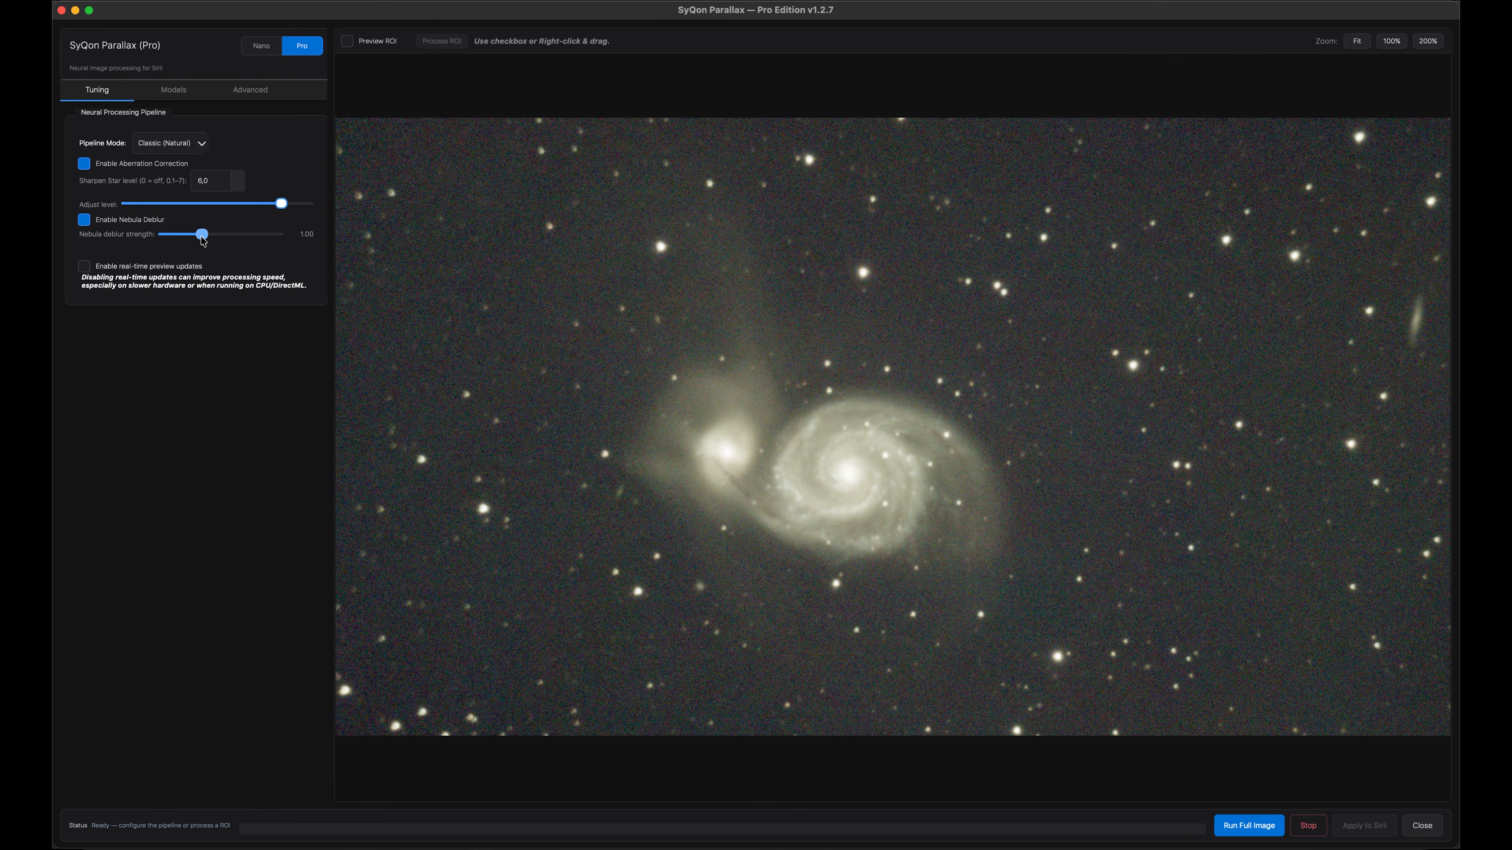
pyautogui.moveTo(237, 247); pyautogui.dragTo(238, 254)
pyautogui.click(184, 146)
pyautogui.click(182, 150)
pyautogui.moveTo(235, 235); pyautogui.dragTo(239, 238)
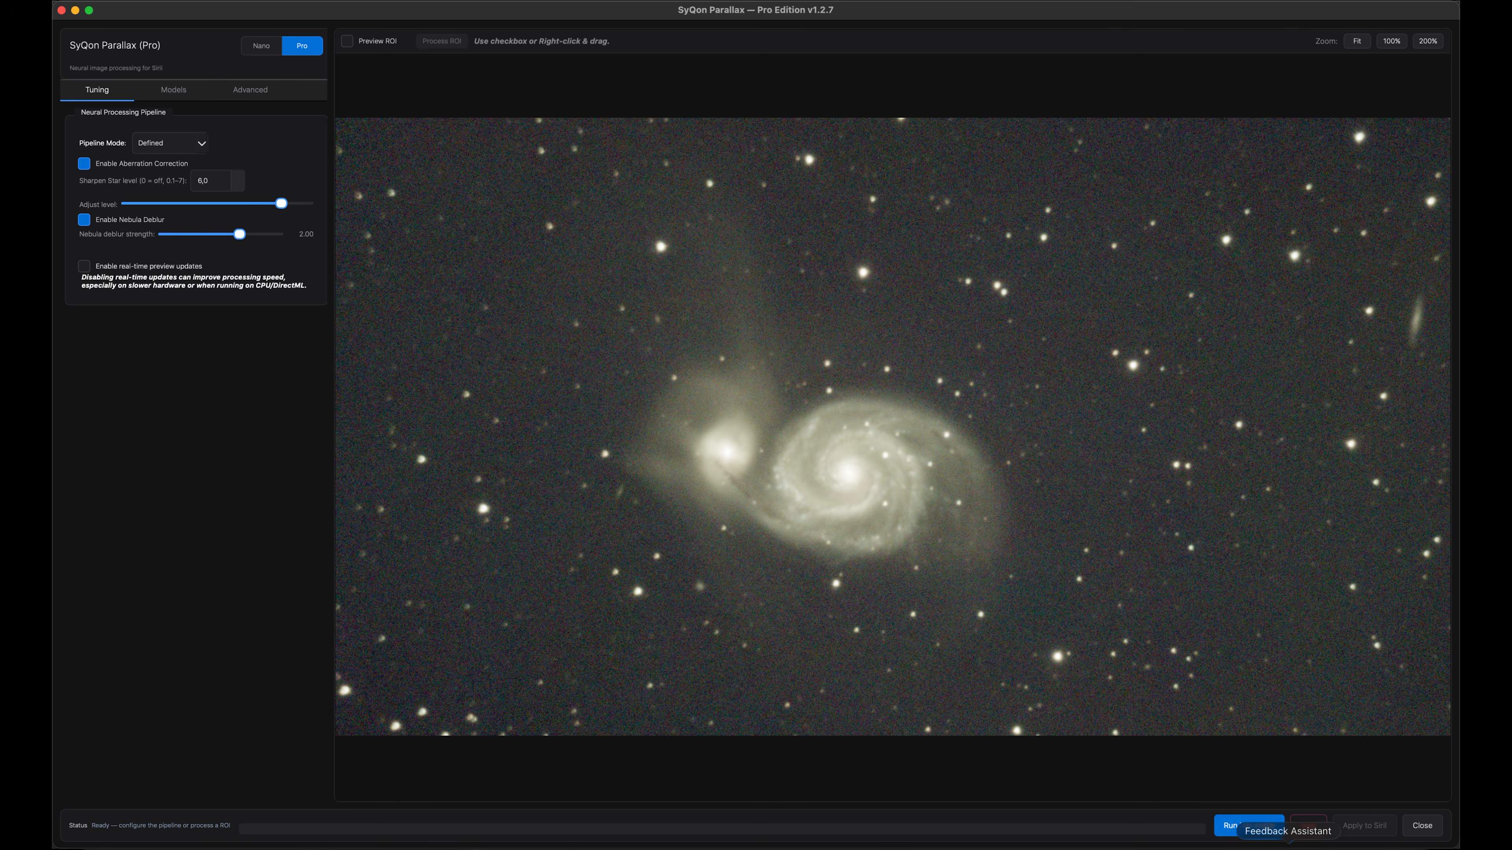
pyautogui.click(1241, 828)
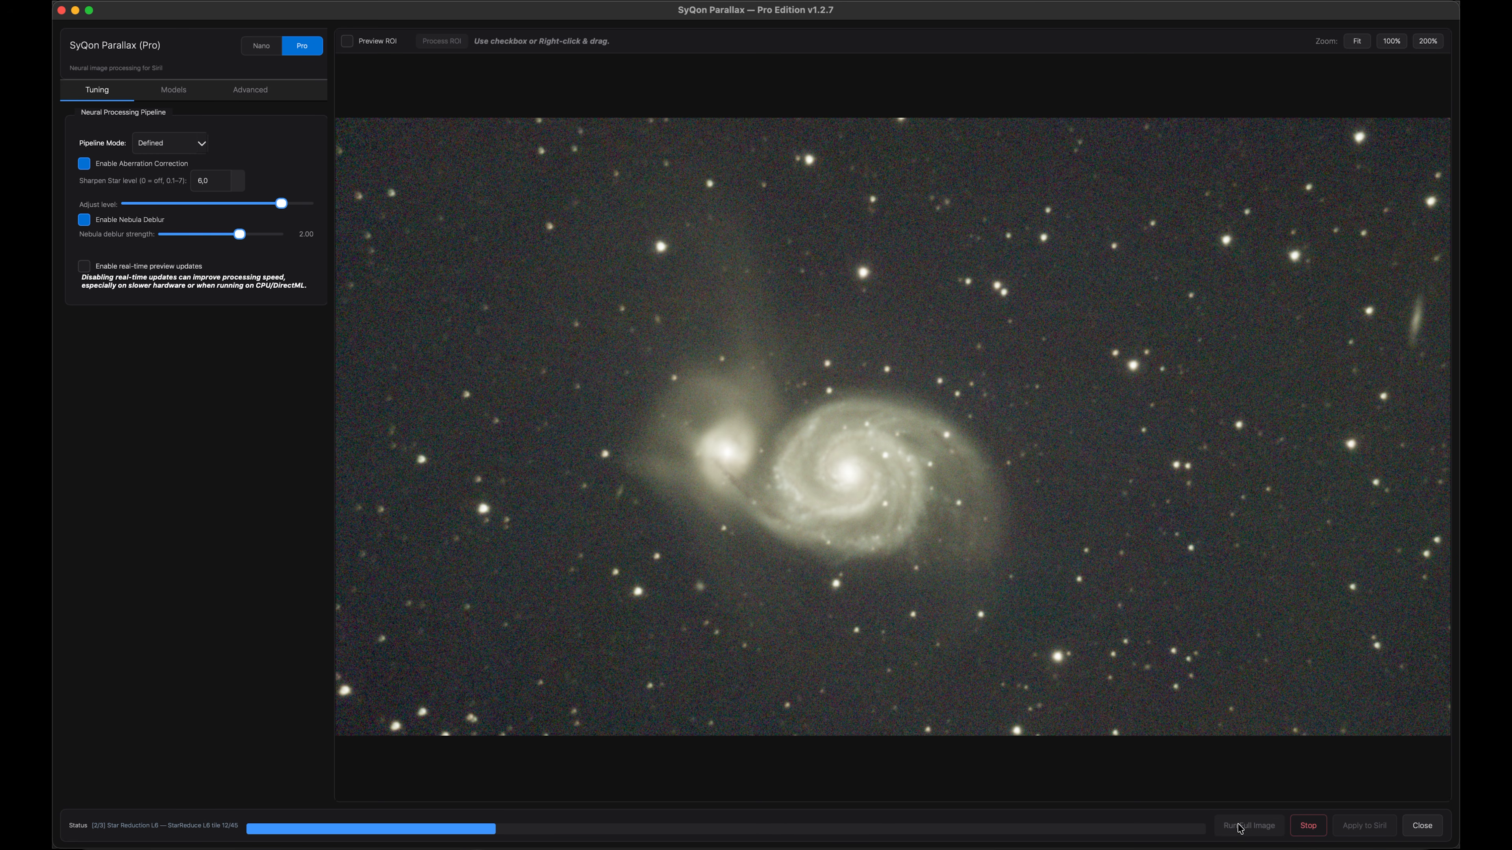
# Zoom in on the processed whirlpool galaxy and compare before and after with the split divider
pyautogui.moveTo(1412, 428); pyautogui.dragTo(1098, 626)
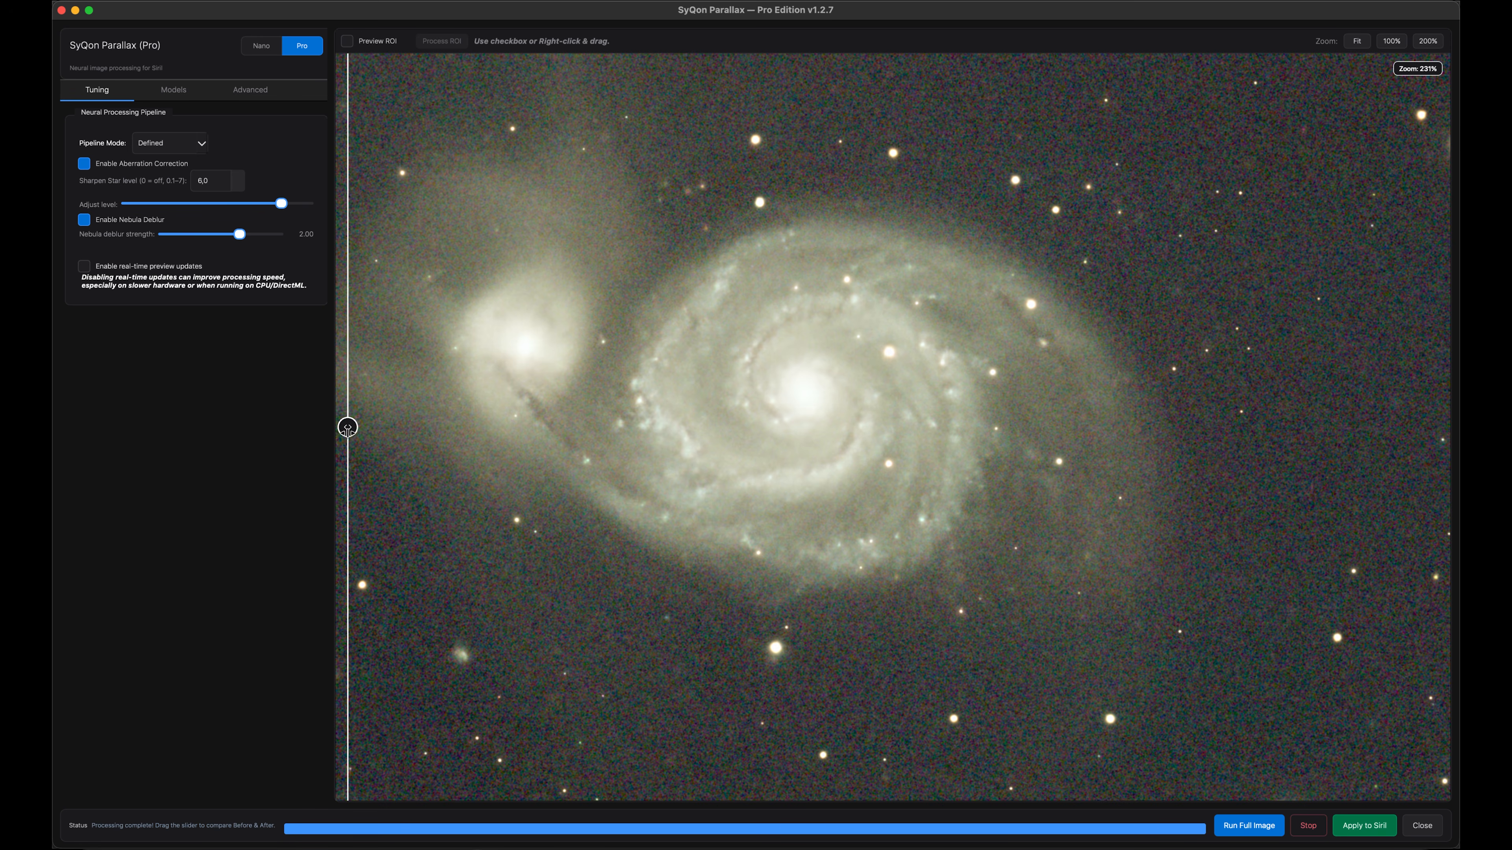
pyautogui.moveTo(351, 427); pyautogui.dragTo(416, 652)
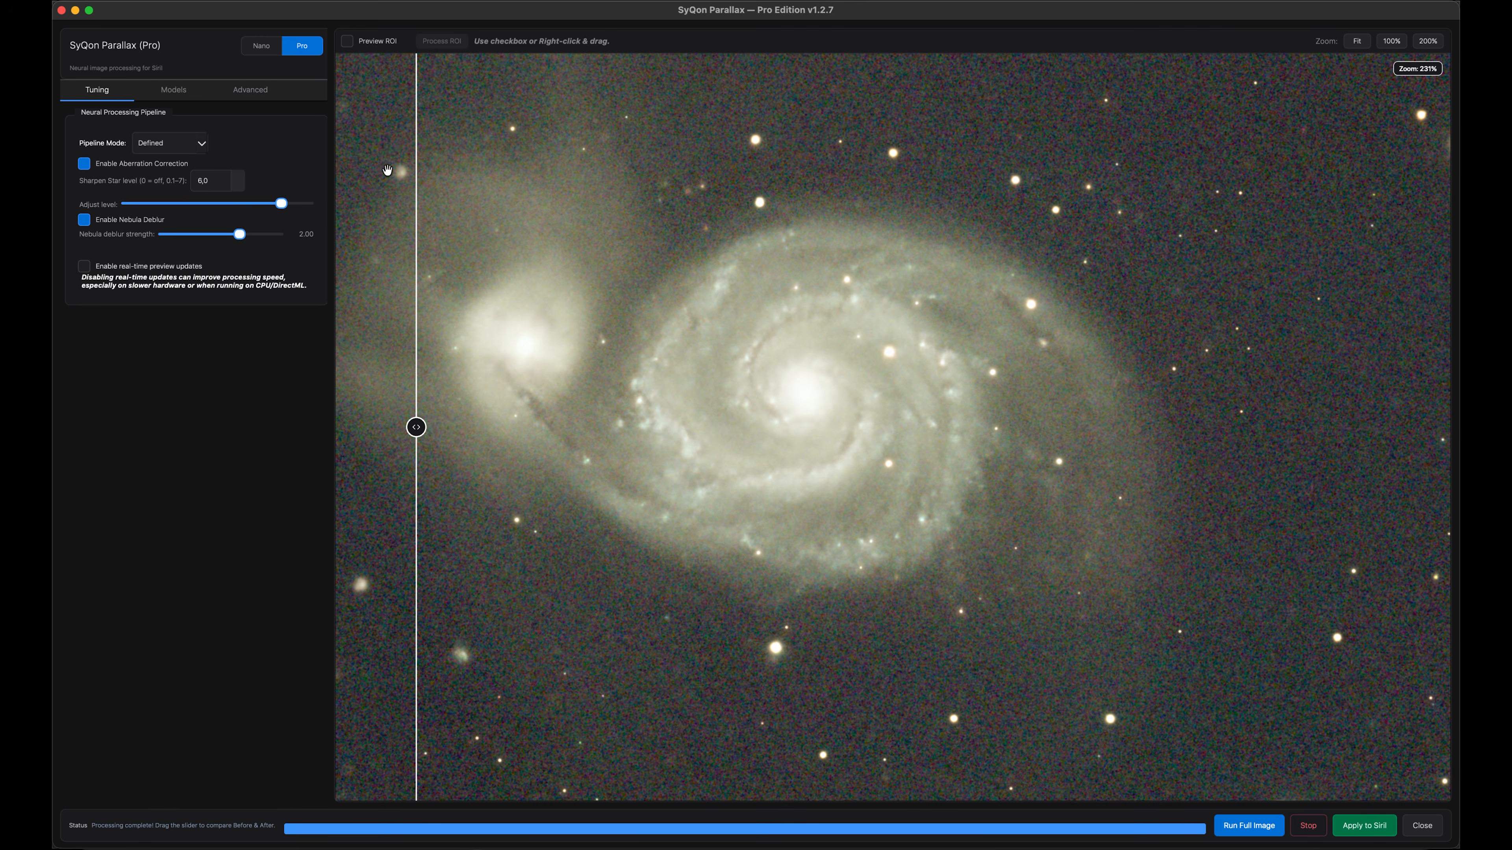